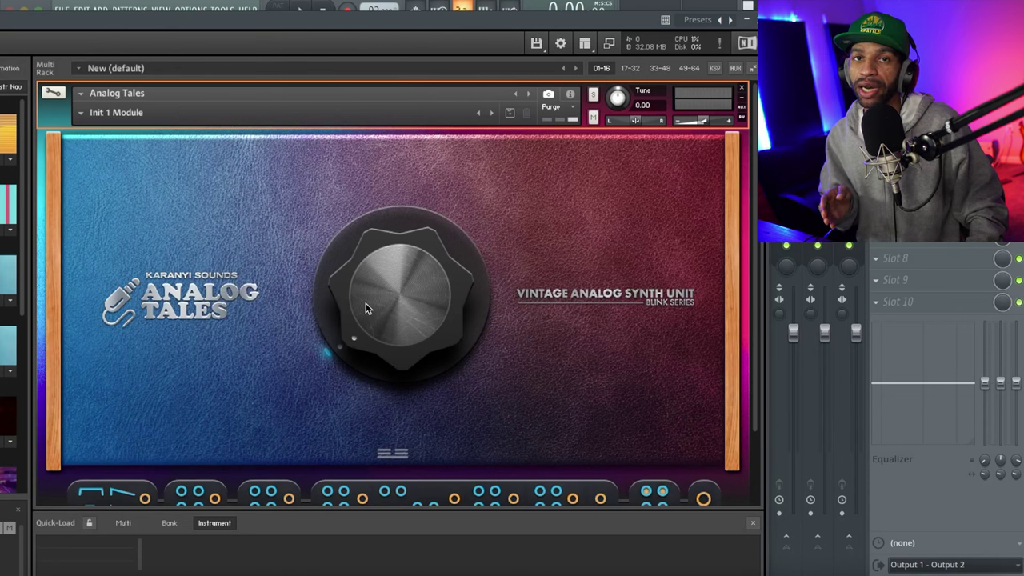
Reveal the synth's module rack, turn on the second module and set its sound source to AJ Hoover
left_click(391, 455)
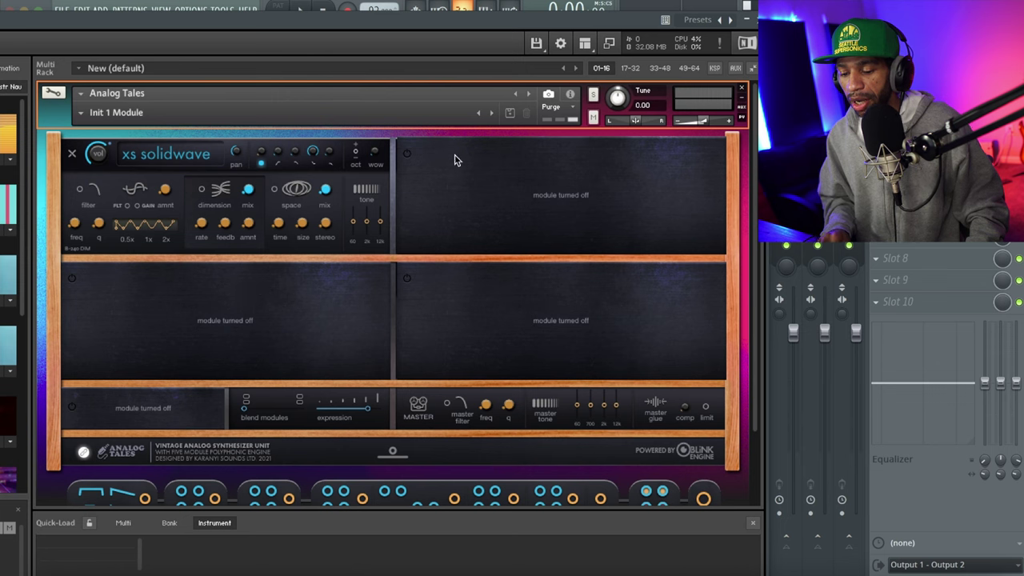
left_click(408, 154)
left_click(483, 156)
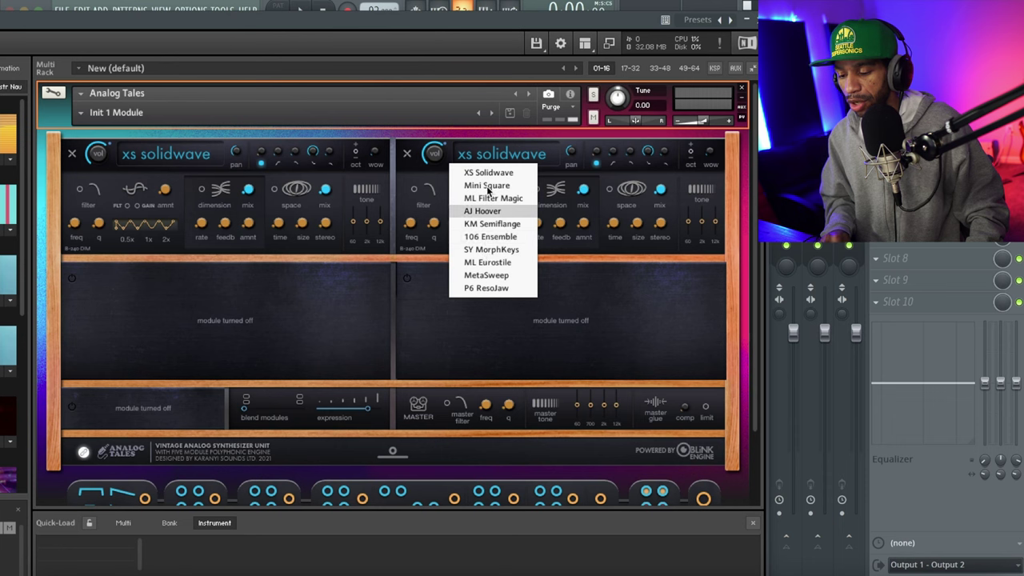
left_click(480, 211)
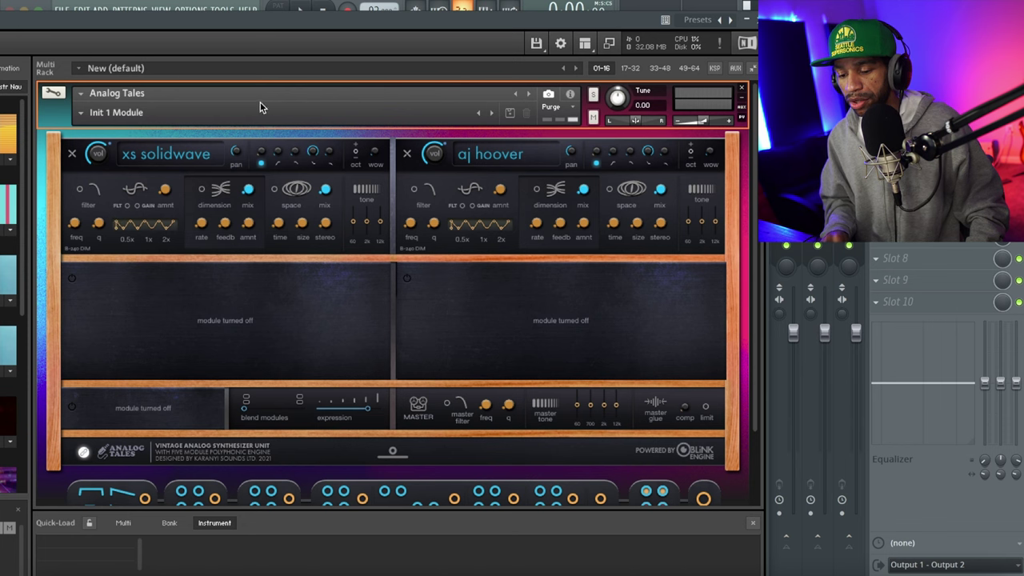
Load the AA Bubble Bass preset from the Bass category and display its full module rack
left_click(492, 117)
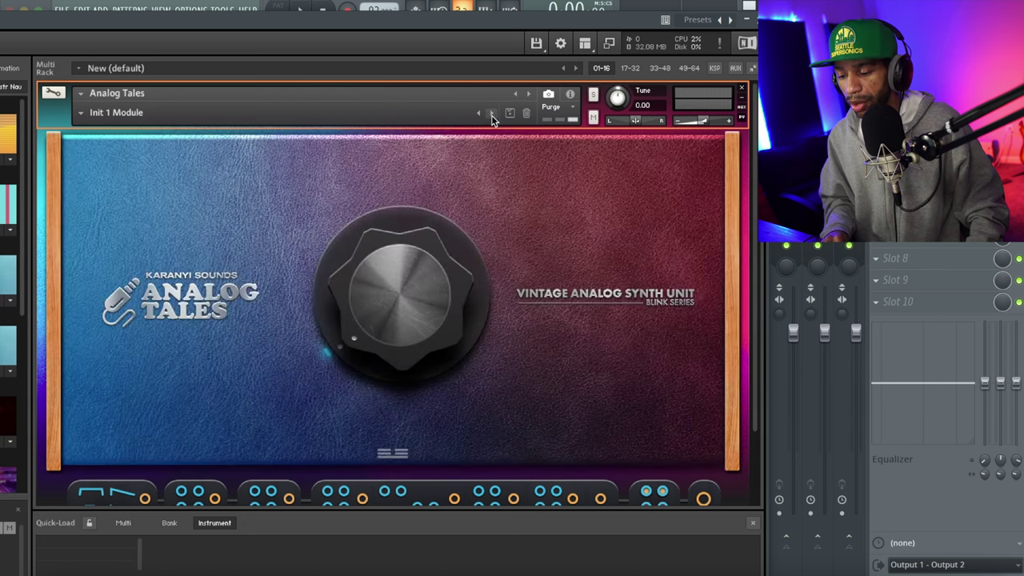
left_click(83, 104)
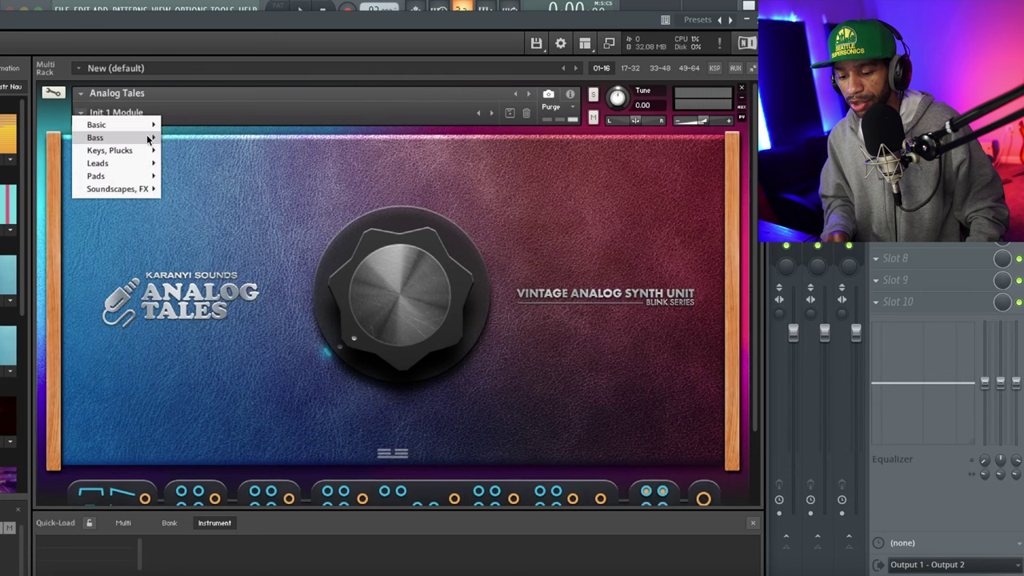
mouse_move(148, 140)
left_click(180, 134)
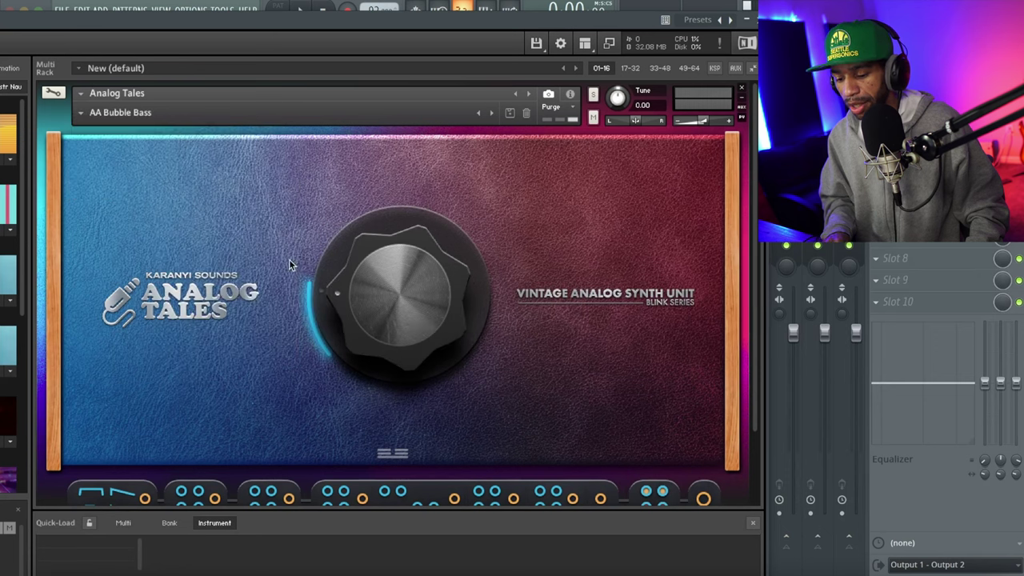
left_click(393, 455)
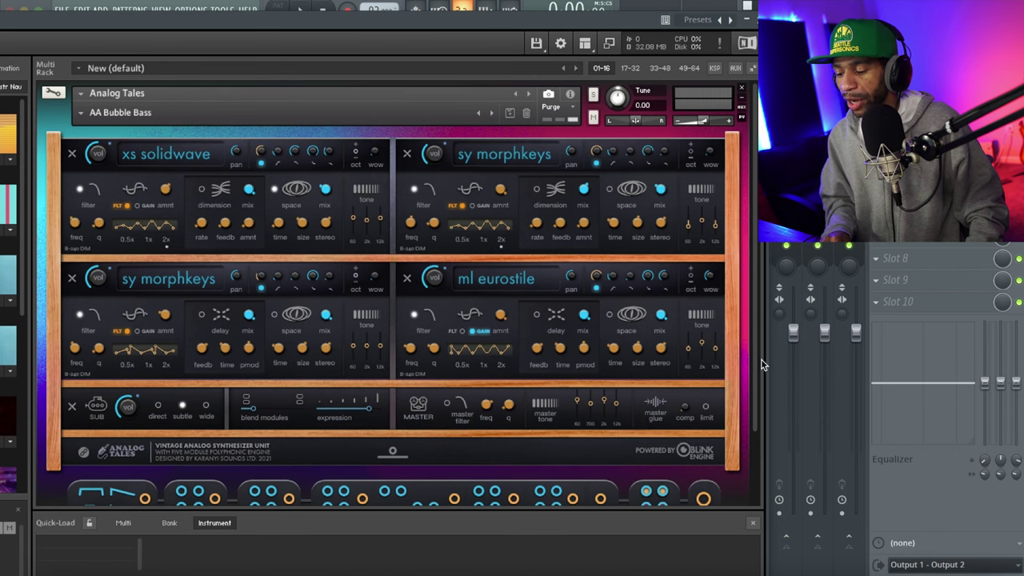
left_click_drag(757, 358, 754, 405)
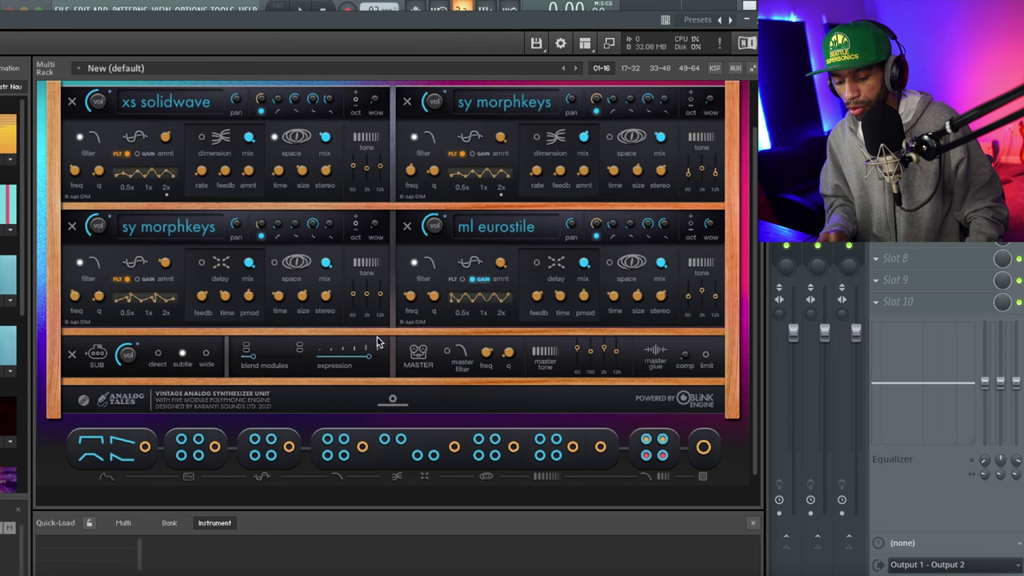
scroll(302, 408, "up", 1)
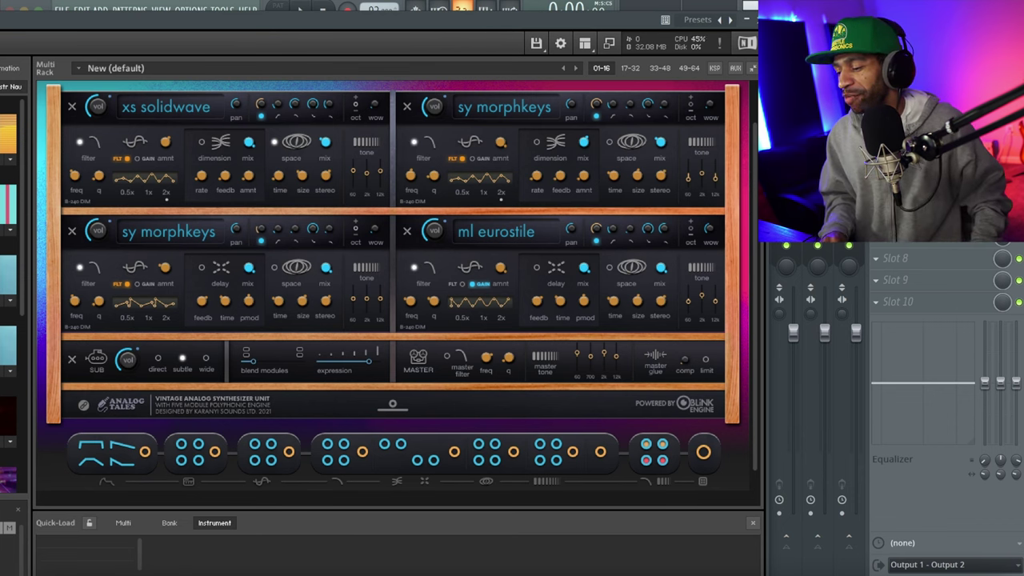
Bring up the playlist and play the demo arrangement from the start, then stop playback
key("F9")
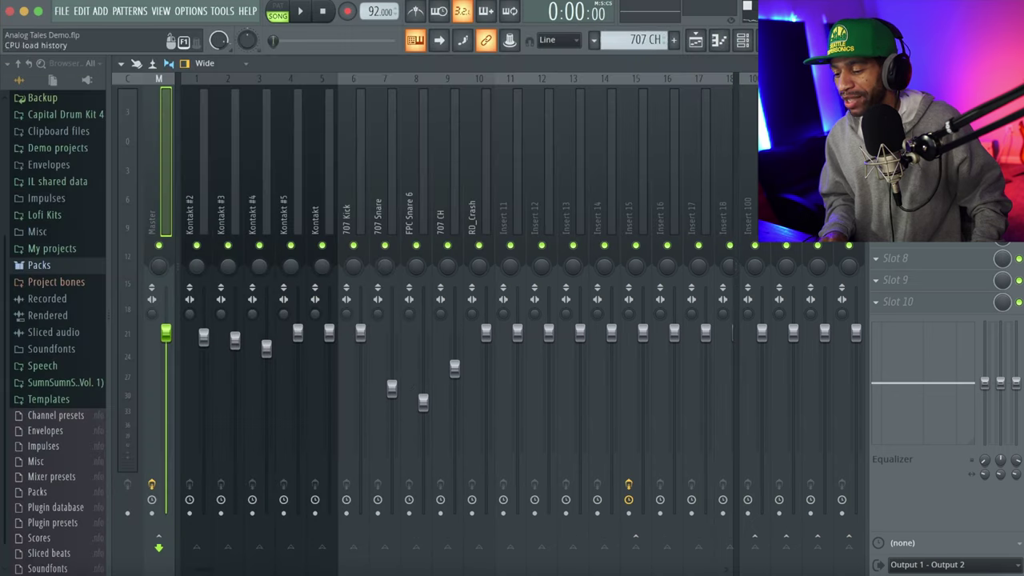
left_click(696, 42)
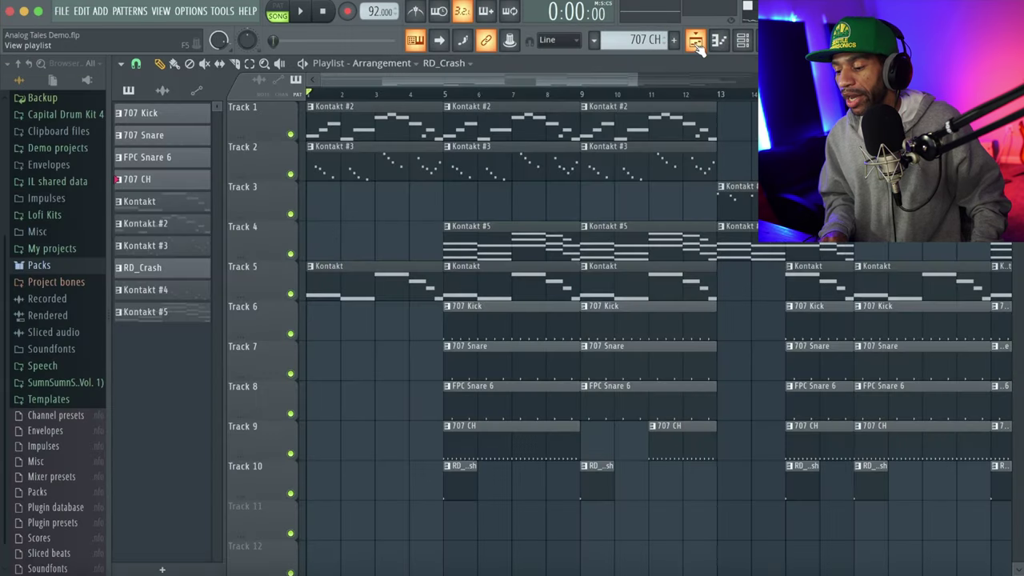
left_click(303, 12)
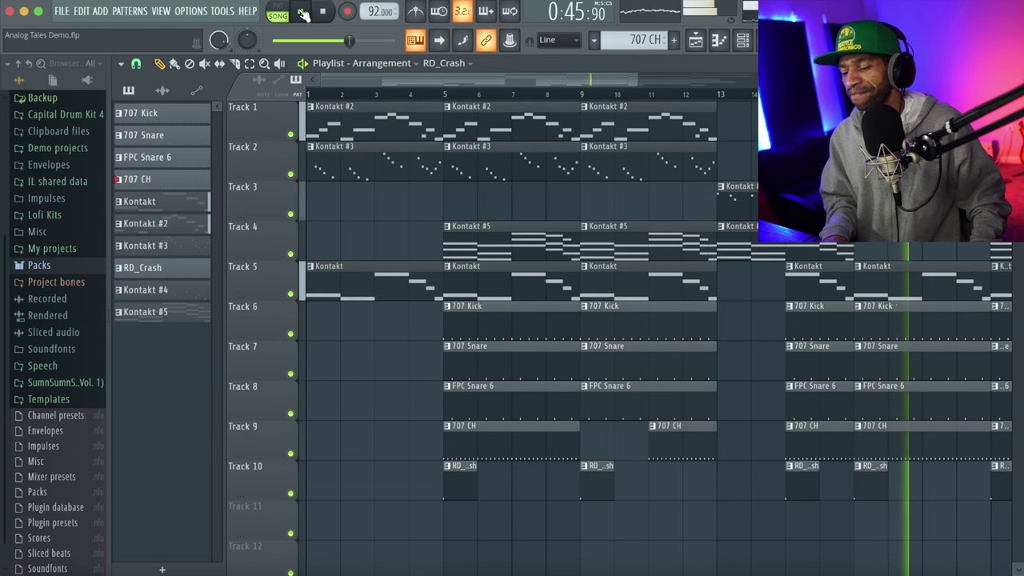
key("space")
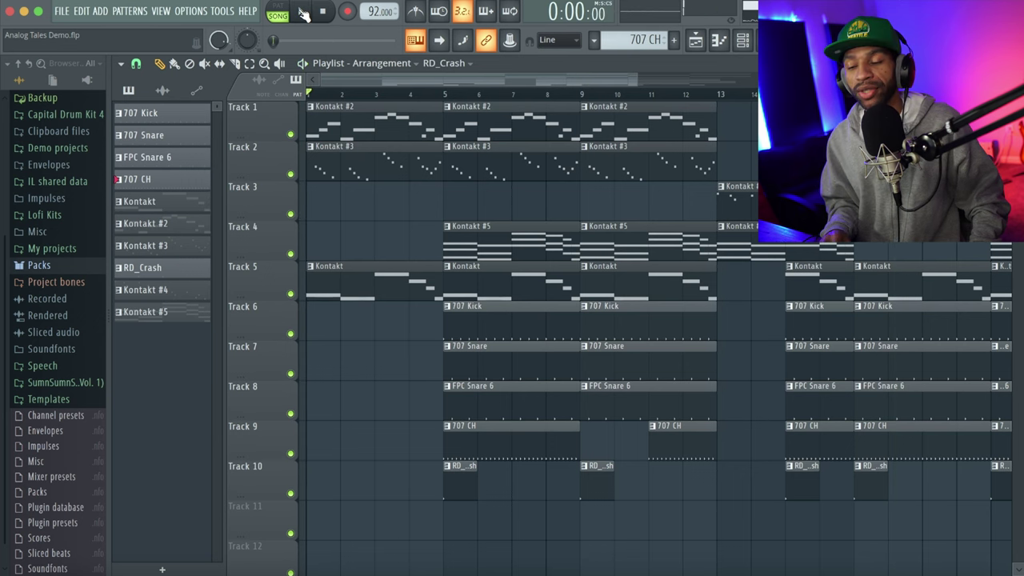
Reopen the Kontakt #6 instrument from the channel rack and switch Analog Tales to its large front knob view
left_click(742, 44)
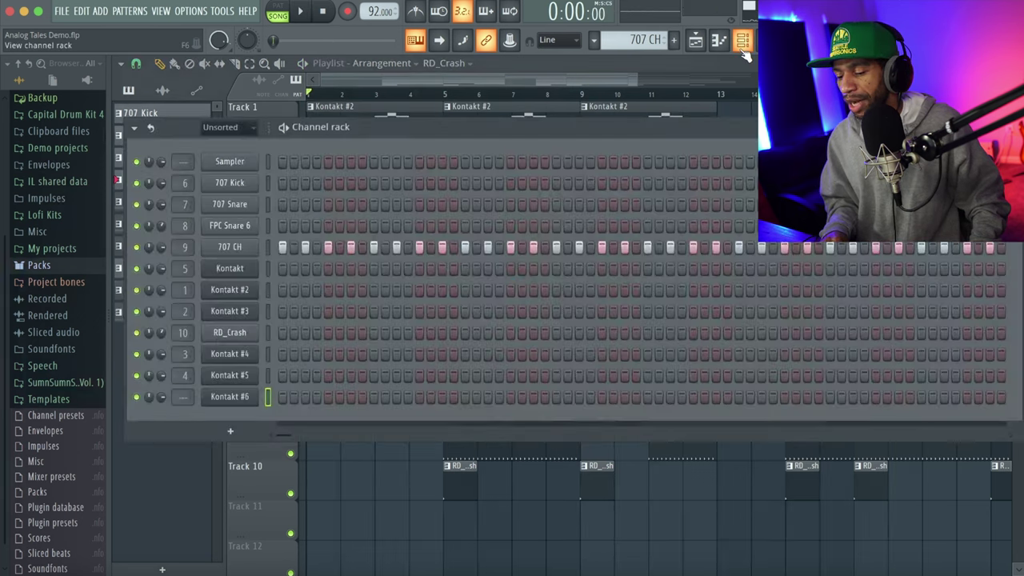
left_click(226, 397)
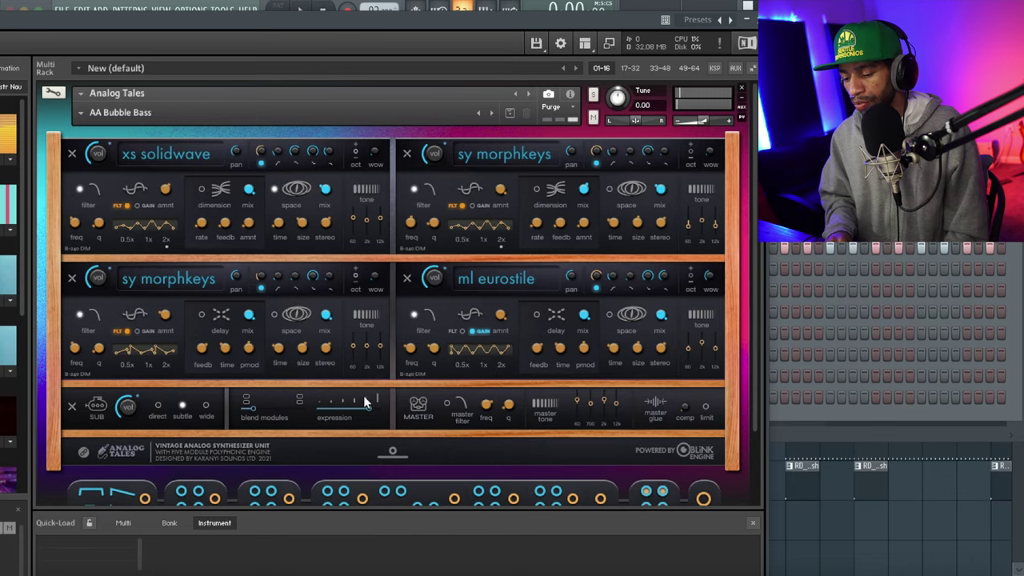
scroll(342, 430, "down", 3)
scroll(342, 430, "up", 3)
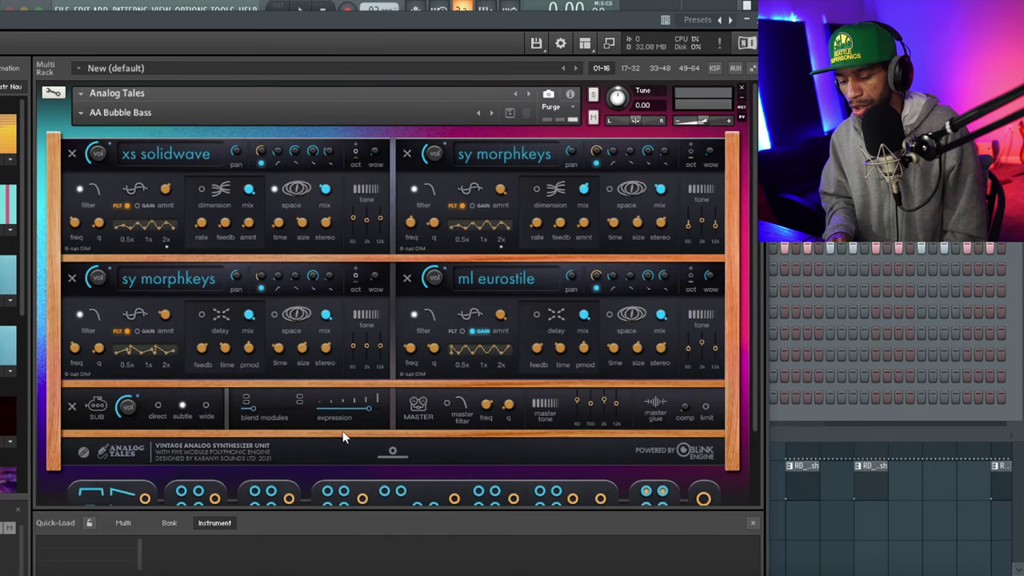
left_click(393, 454)
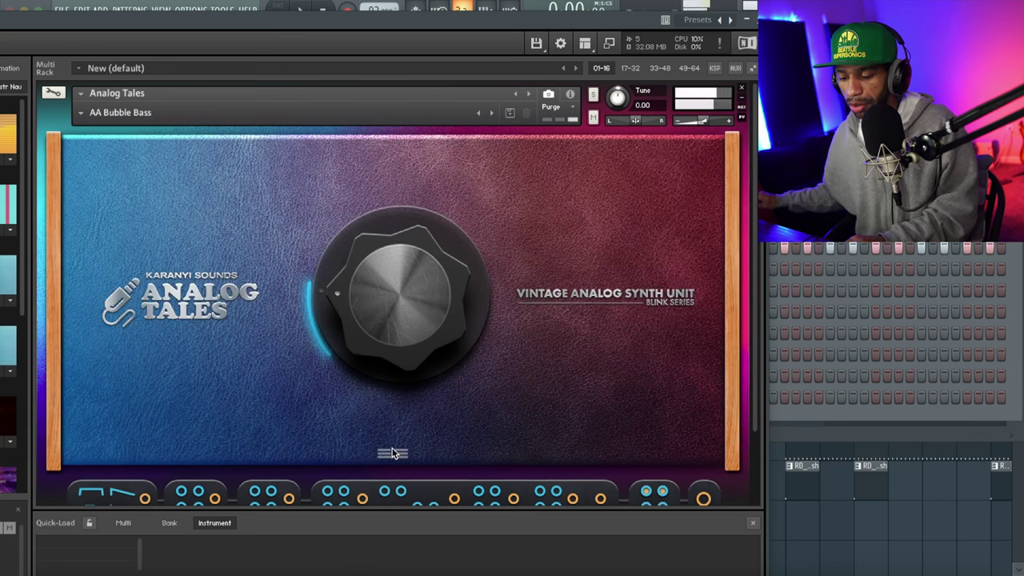
Sweep the large front knob up and down to audition AA Bubble Bass, ending at the knob's minimum
left_click_drag(383, 324, 499, 81)
left_click_drag(424, 242, 394, 494)
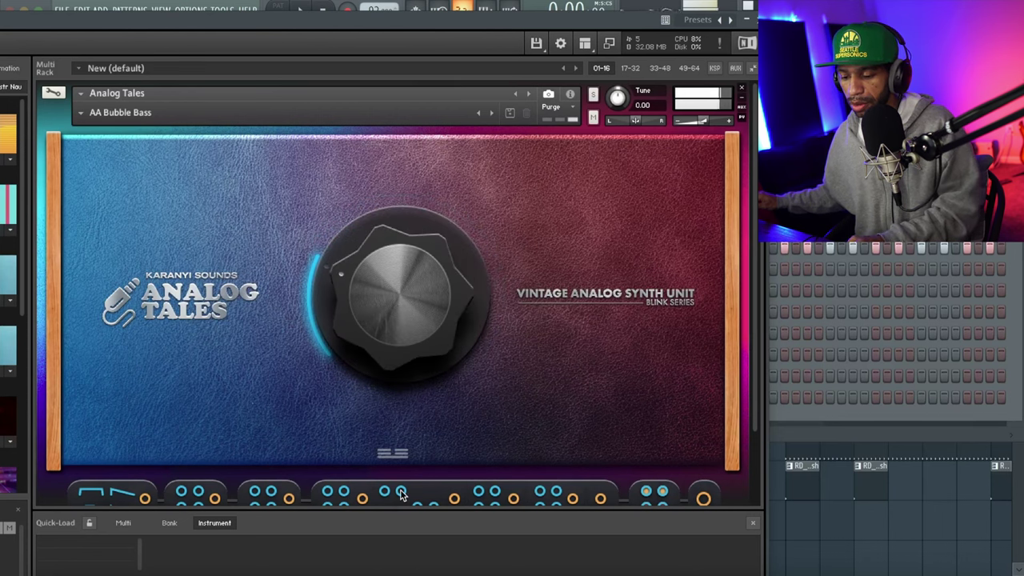
left_click_drag(410, 321, 408, 446)
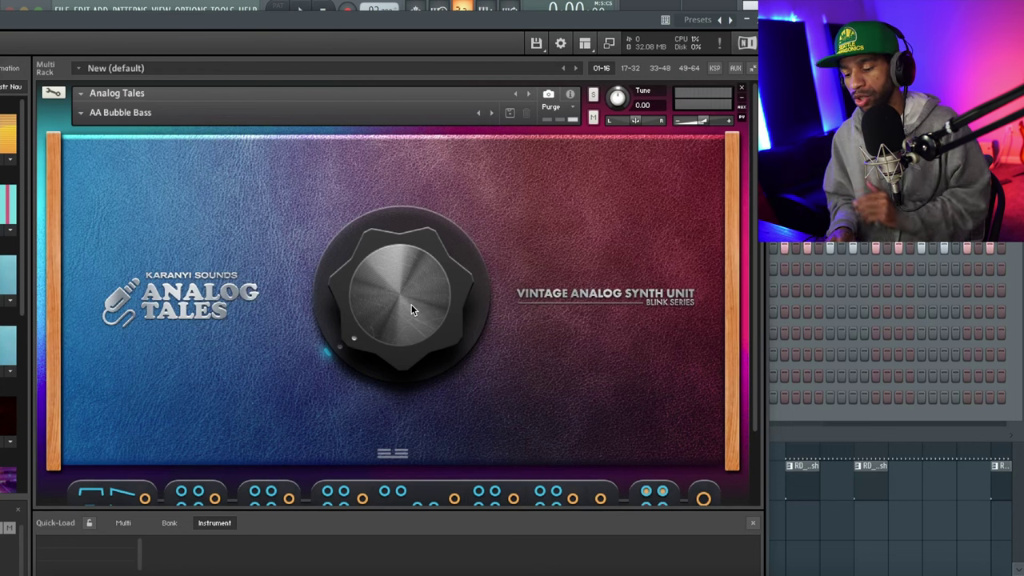
Audition the following bass presets, including AA Fender Bass and AA Moogish
left_click(494, 113)
left_click(494, 113)
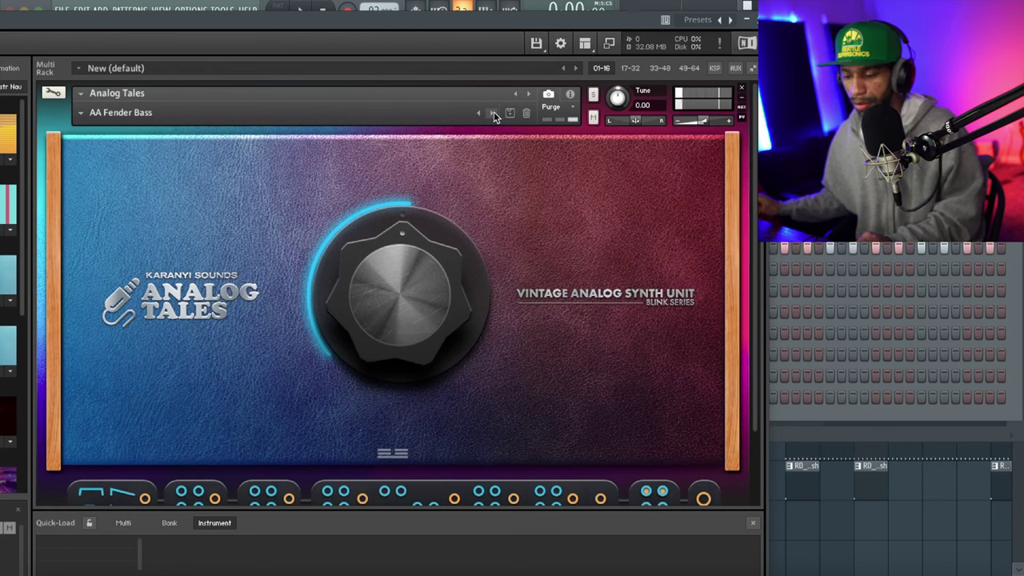
left_click(493, 113)
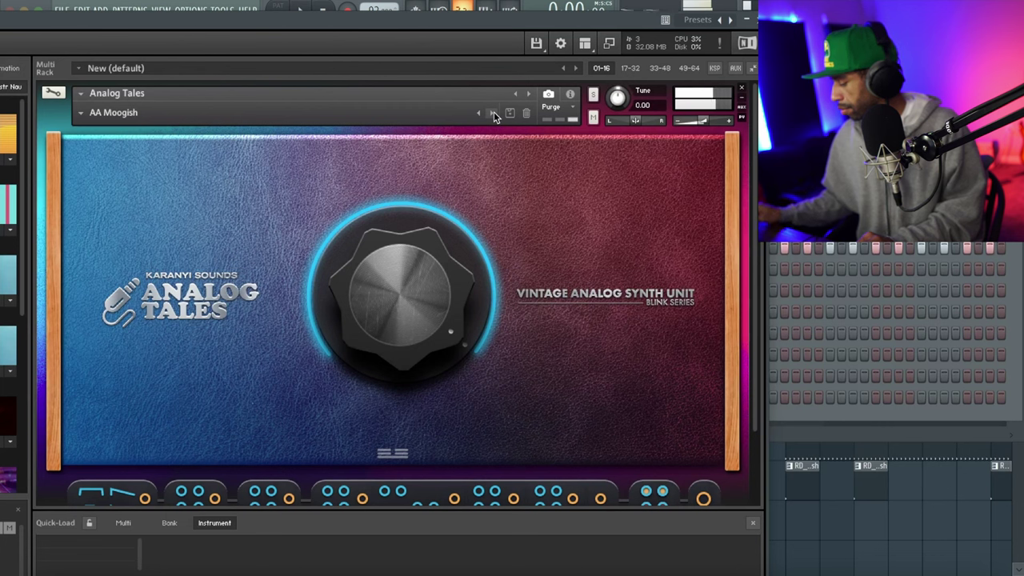
Load DK Dangerous Modular Brass and sweep its large knob up to near maximum and back down
left_click(494, 112)
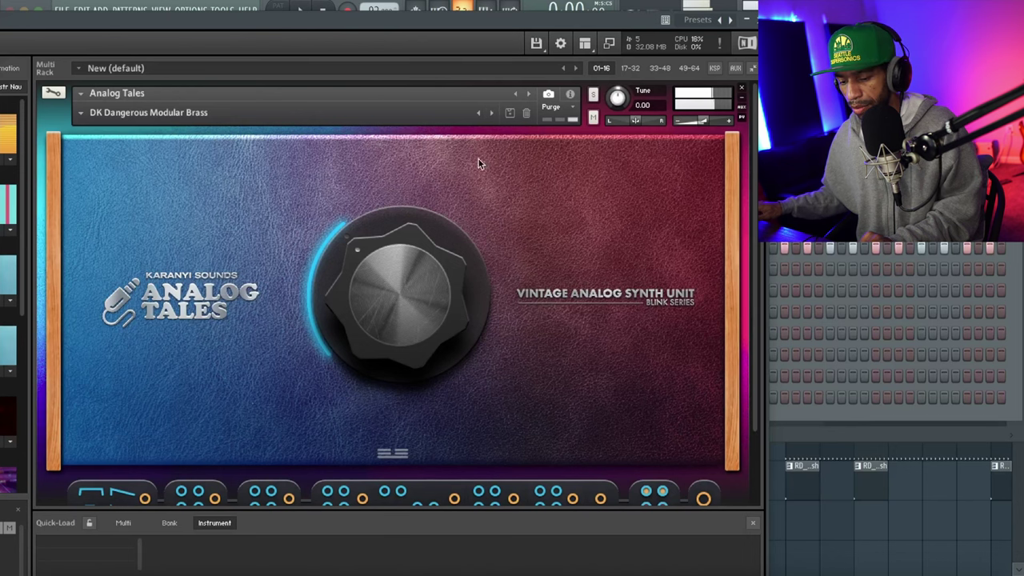
left_click_drag(407, 275, 401, 115)
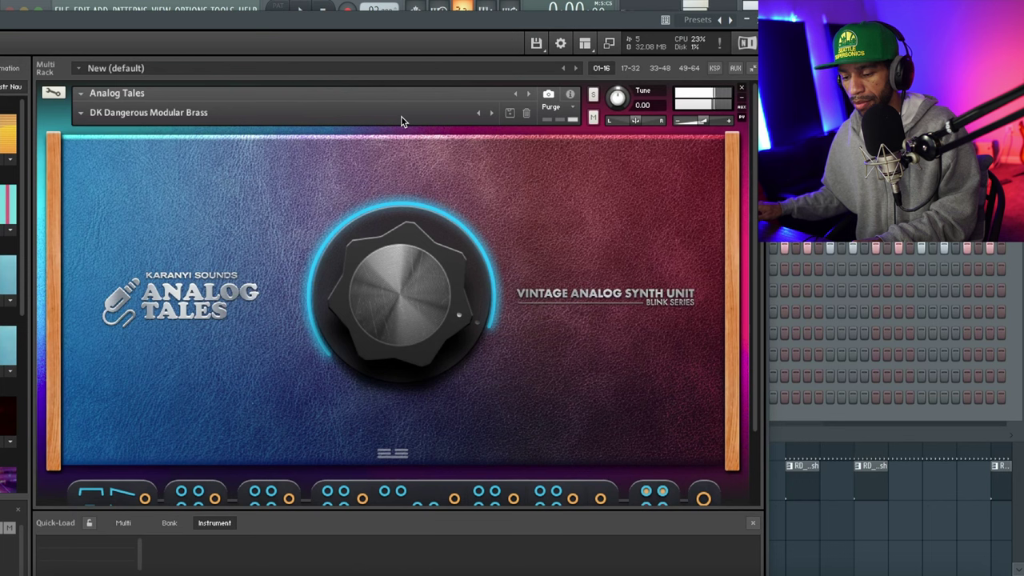
left_click_drag(401, 120, 389, 366)
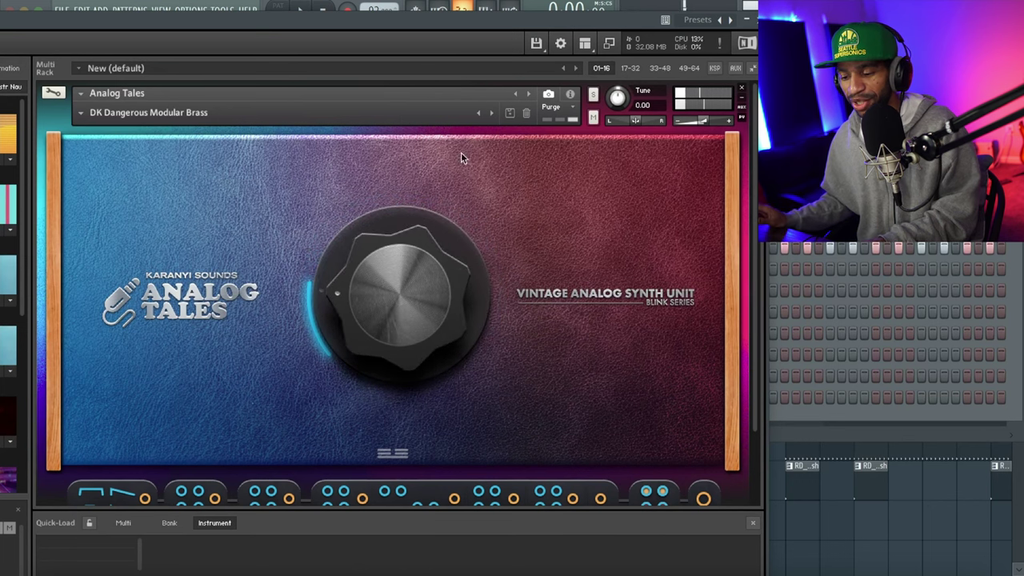
Audition the presets FR Bass Distort, FR Bass Pulse Synth, FT Bass Slight Wobble(1) and FT Bass slight wobble in turn
left_click(491, 113)
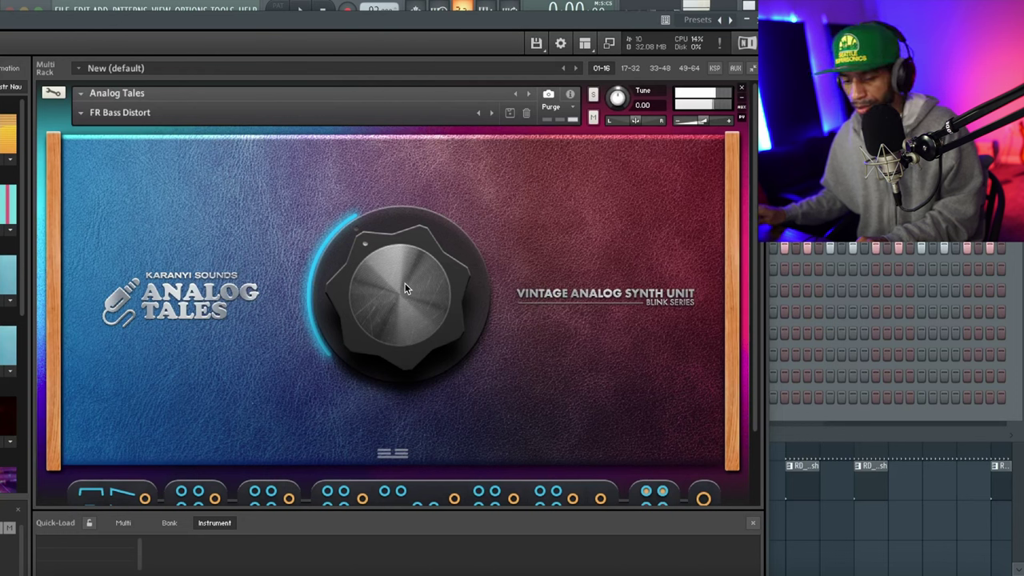
left_click(492, 114)
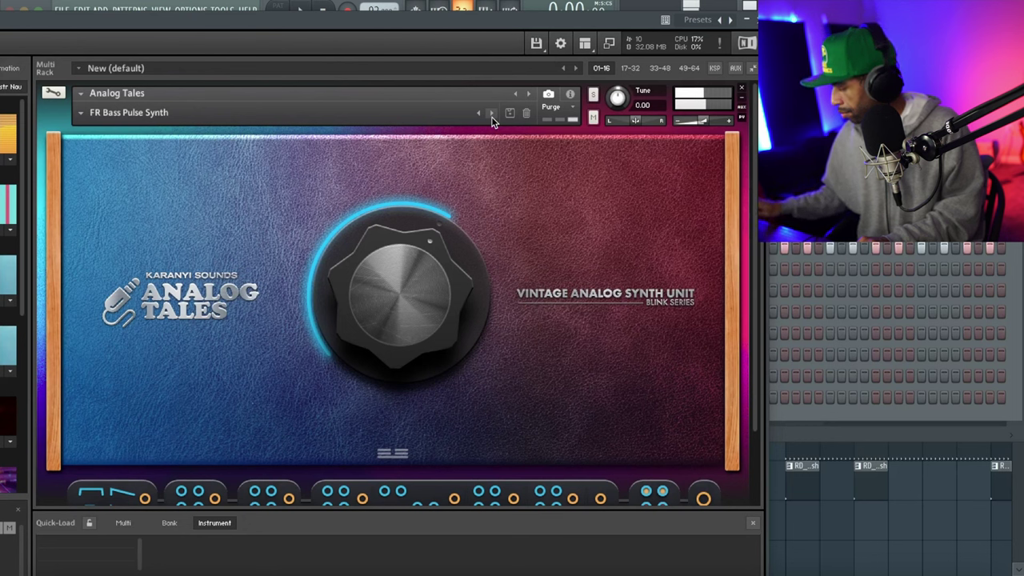
left_click(492, 119)
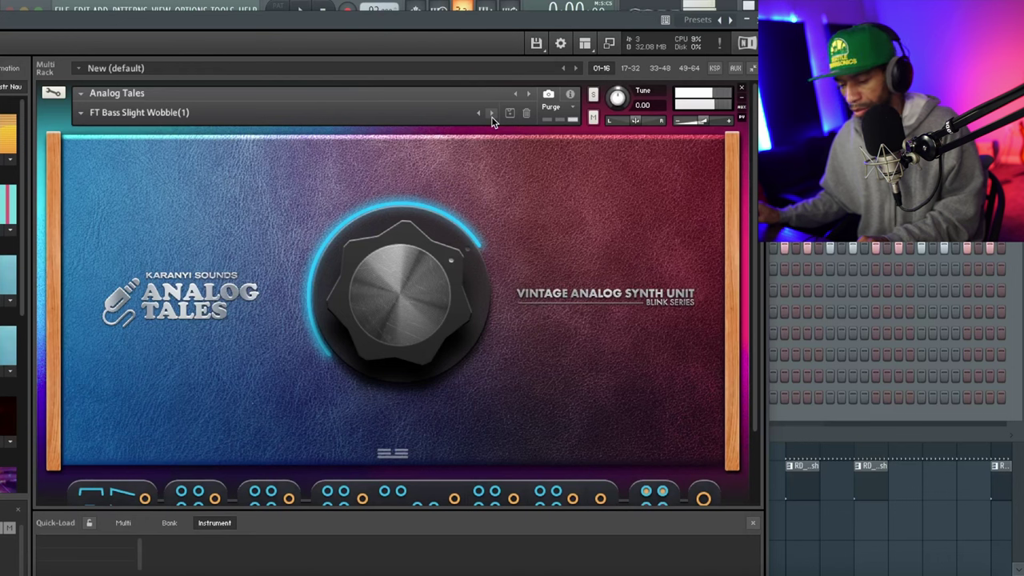
left_click(492, 118)
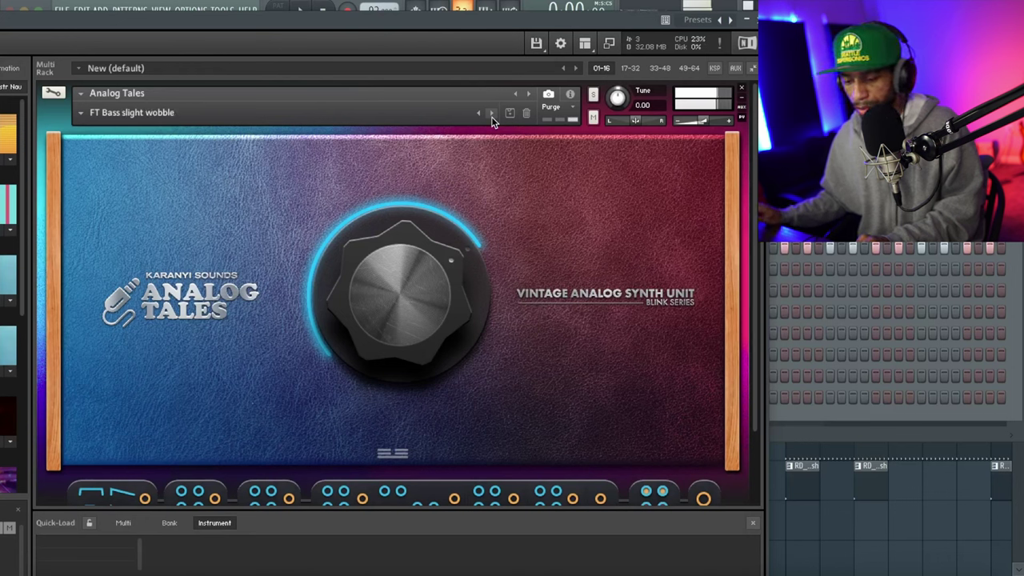
Audition the presets ME Plucked Heartstrings, ME Wide Load, RZ Analog Bass(1) and RZ Deep Bass 9 in turn
left_click(491, 114)
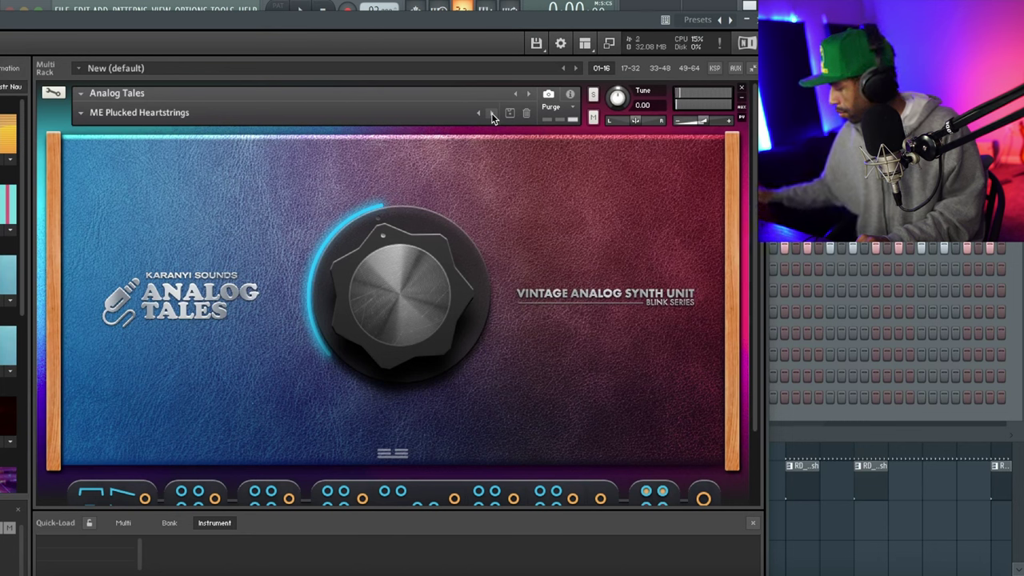
left_click(492, 112)
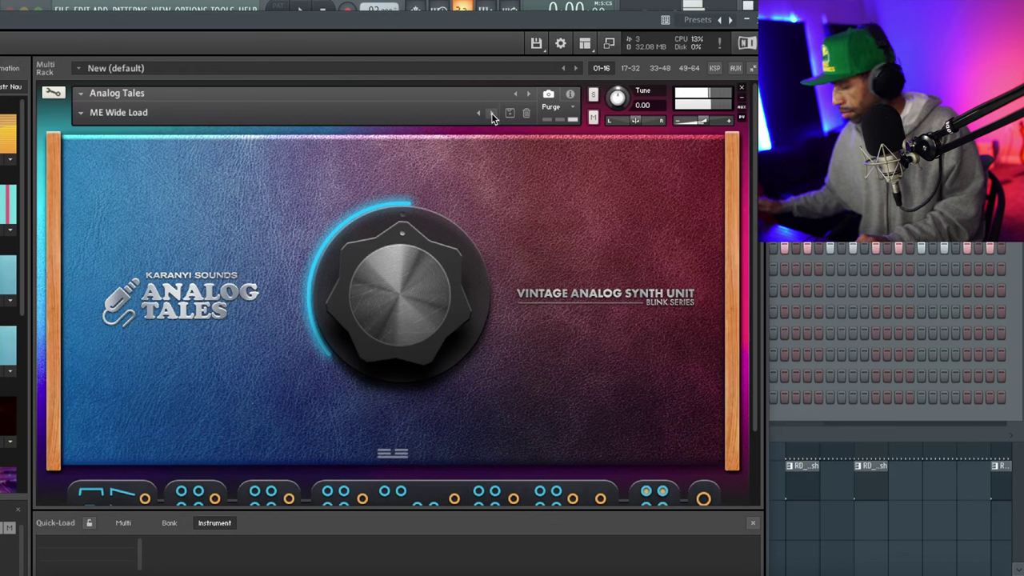
left_click(491, 113)
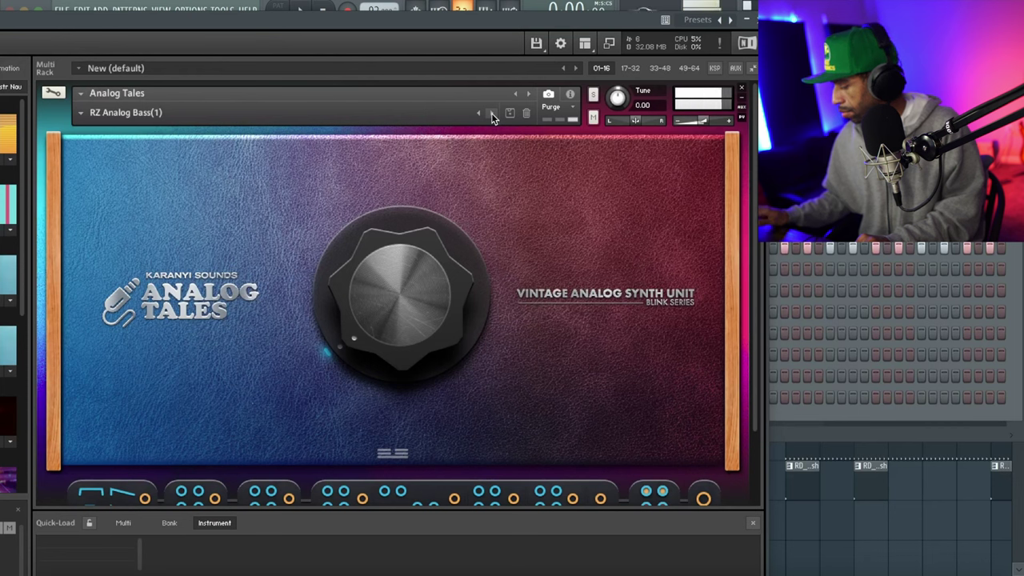
left_click(492, 113)
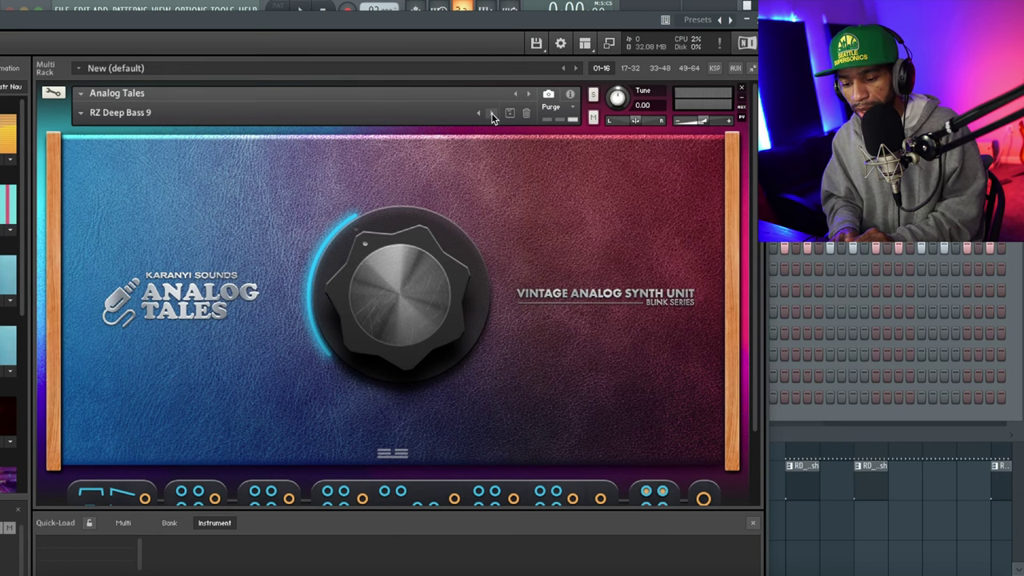
Skip through the remaining bass presets past RZ Tube Bass(1) and load AA Big Phasing Chords
left_click(492, 113)
left_click(492, 113)
left_click(491, 113)
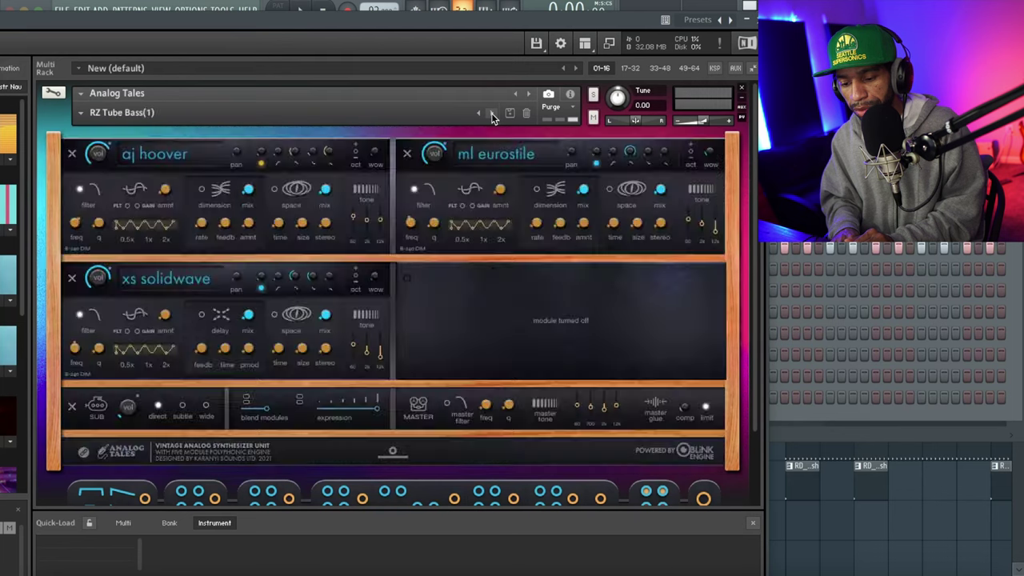
left_click(491, 113)
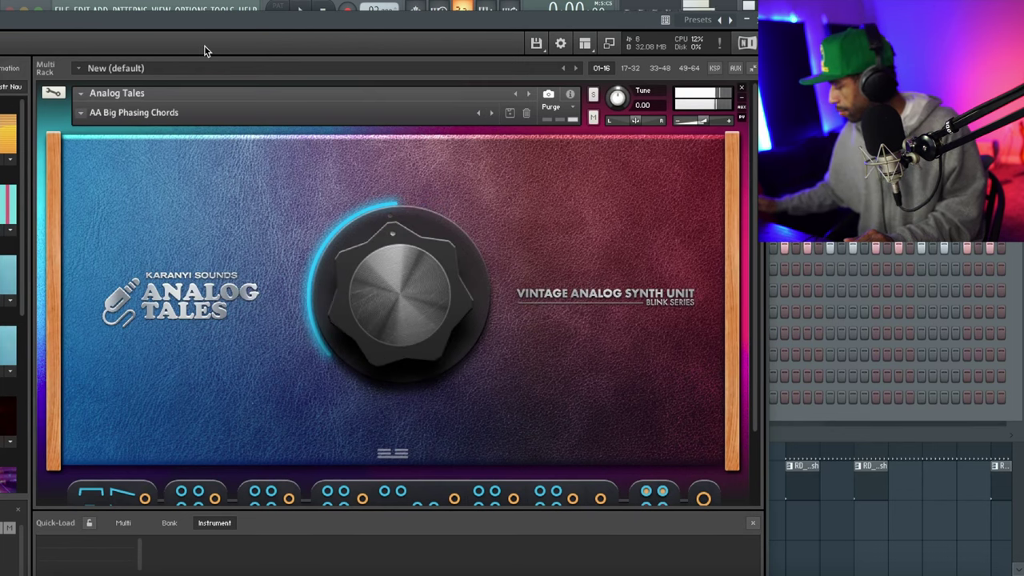
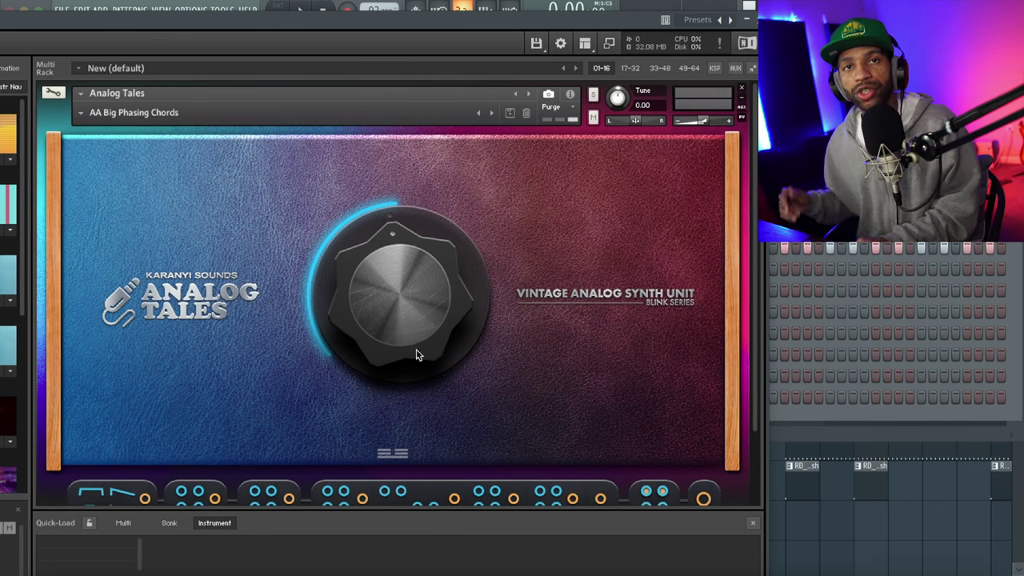
Reveal the module controls of AA Big Phasing Chords and switch on the first module's space effect
left_click(393, 453)
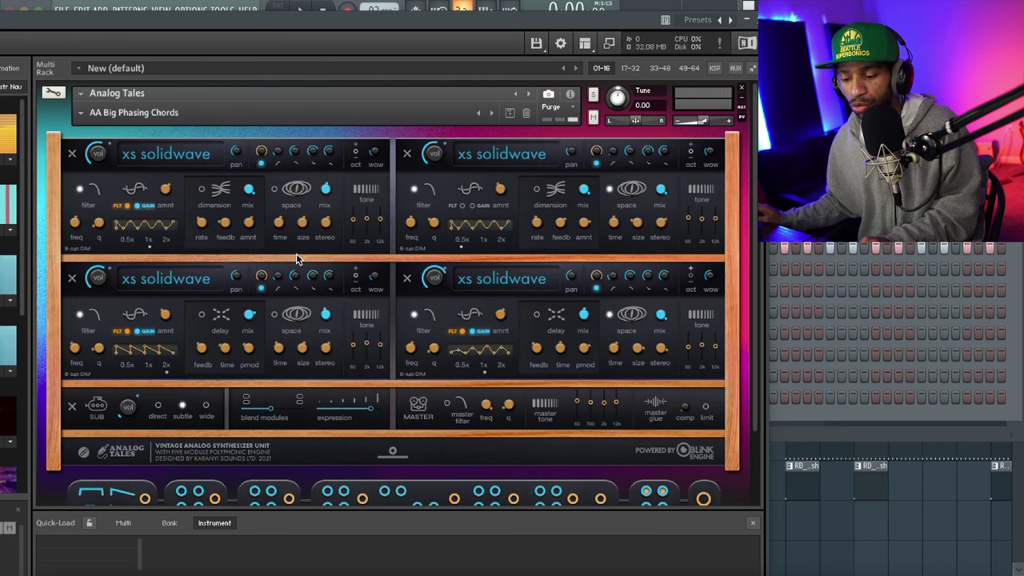
left_click(275, 190)
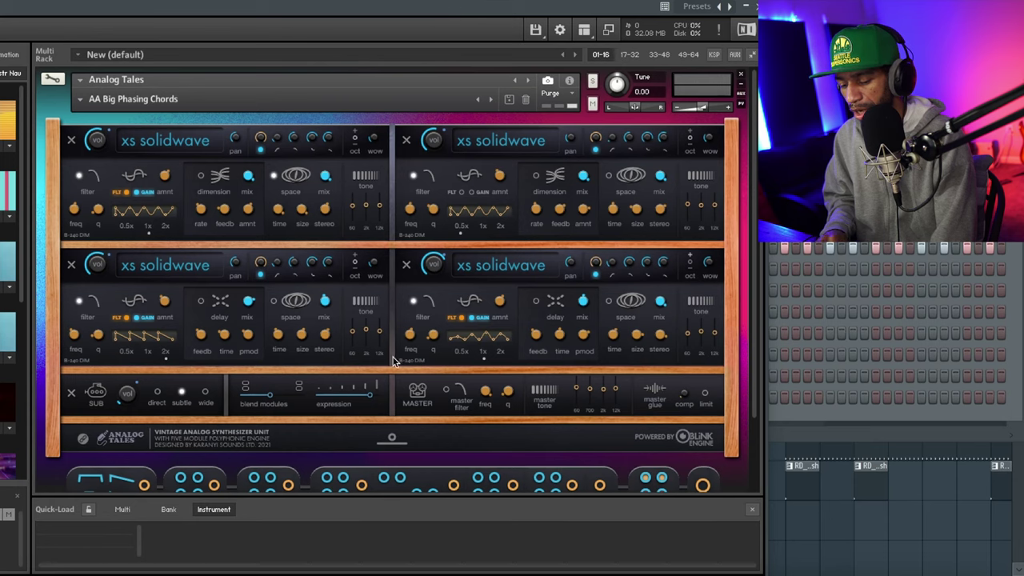
Randomize the sound sources of all modules together, two times in a row
scroll(400, 395, "down", 1)
scroll(400, 380, "down", 3)
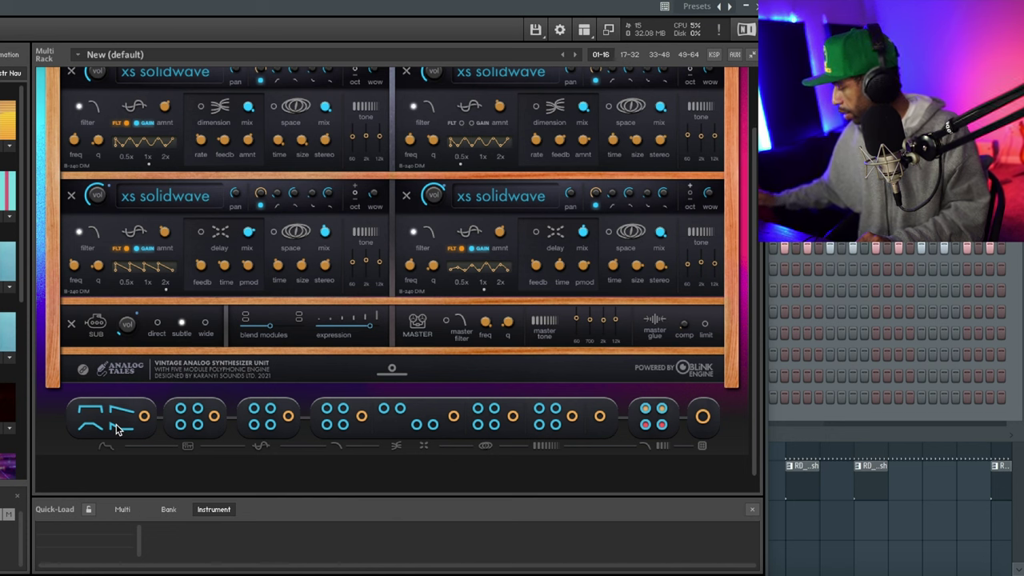
scroll(214, 426, "up", 1)
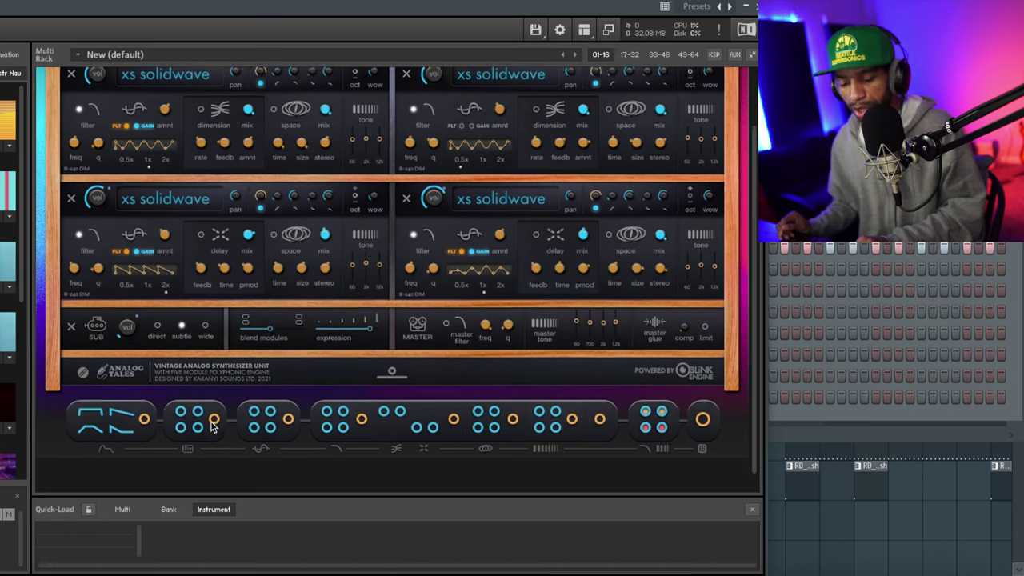
scroll(214, 425, "up", 3)
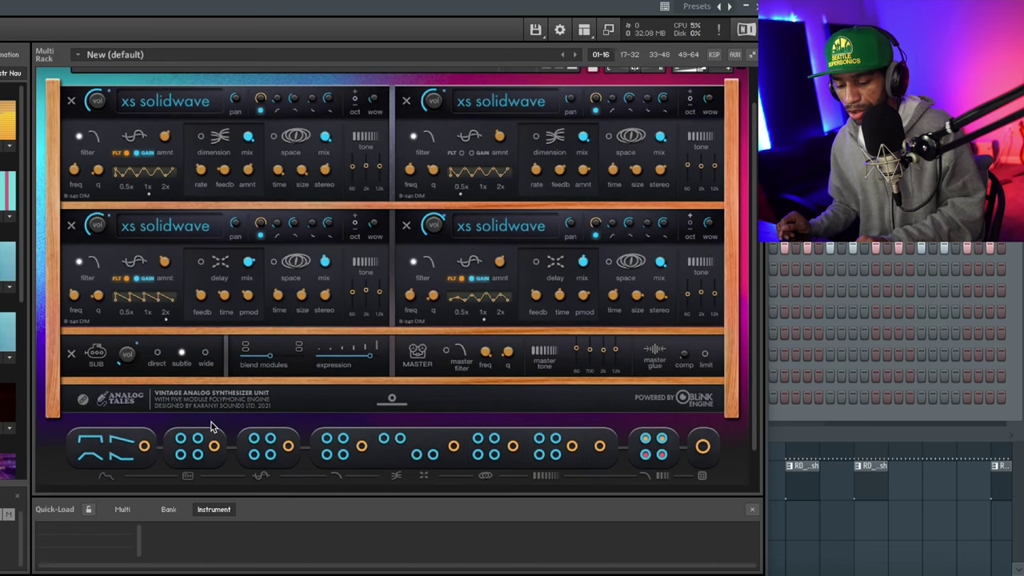
left_click(214, 450)
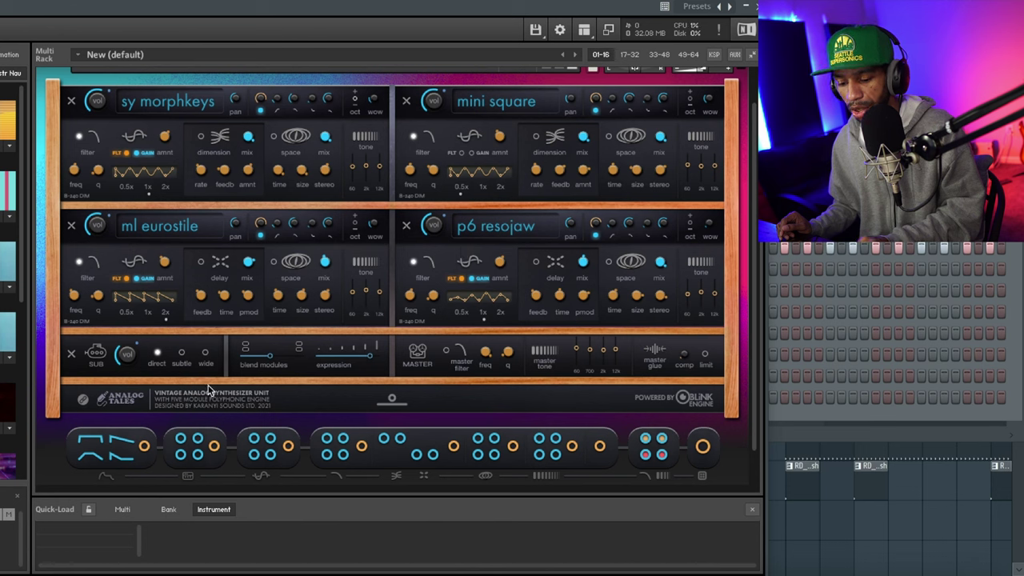
left_click(214, 446)
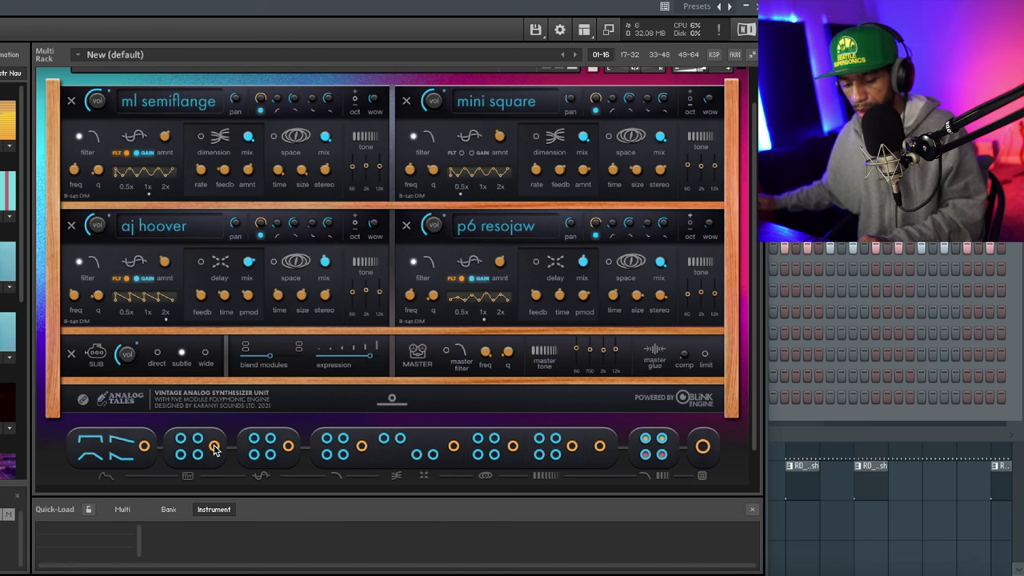
Randomize the first module's envelope, and switch on the third module's delay and the first module's space effect
left_click(86, 437)
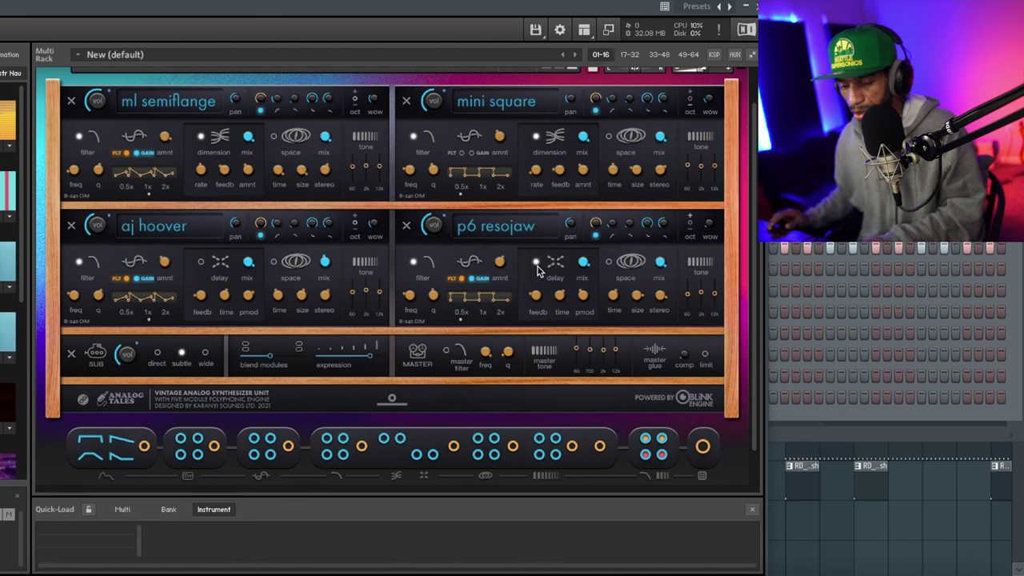
left_click(201, 261)
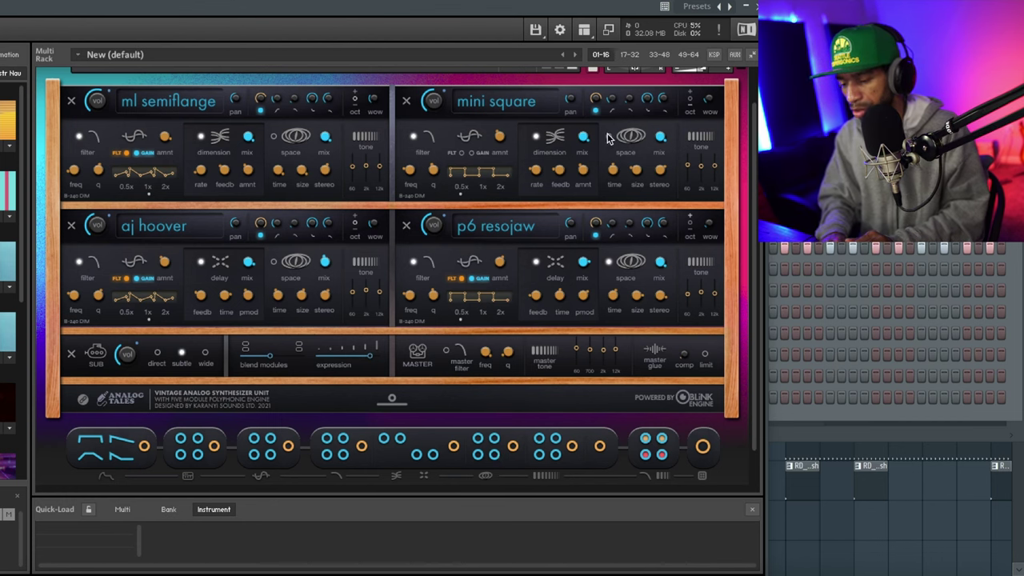
left_click(274, 137)
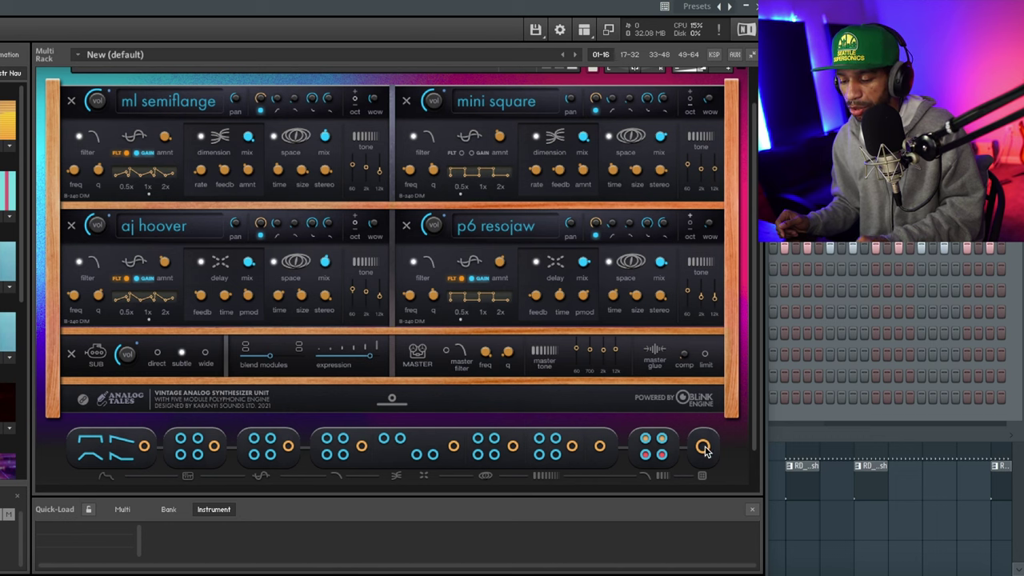
Randomize all parameters of the entire patch at once
left_click(703, 449)
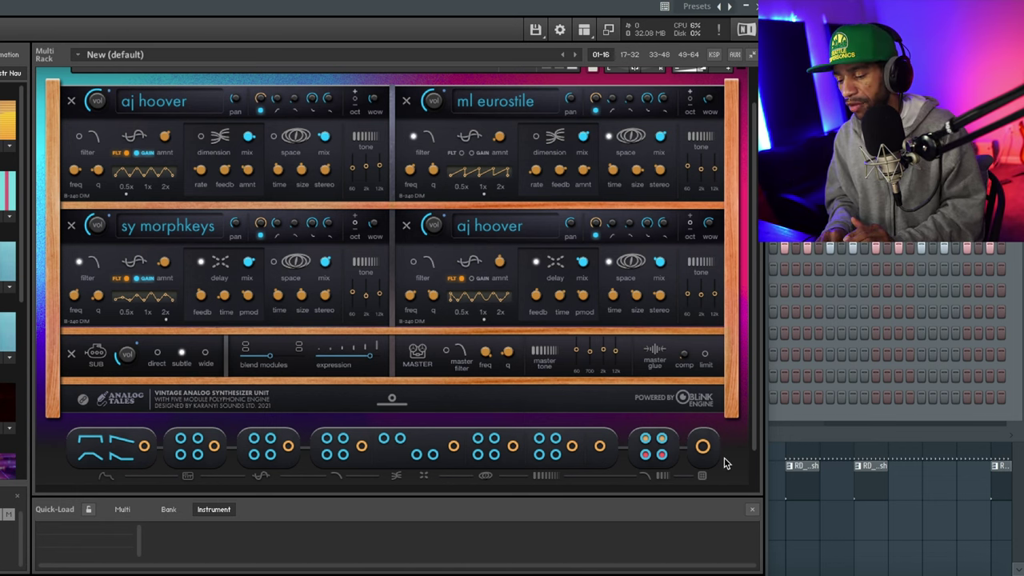
scroll(565, 154, "up", 2)
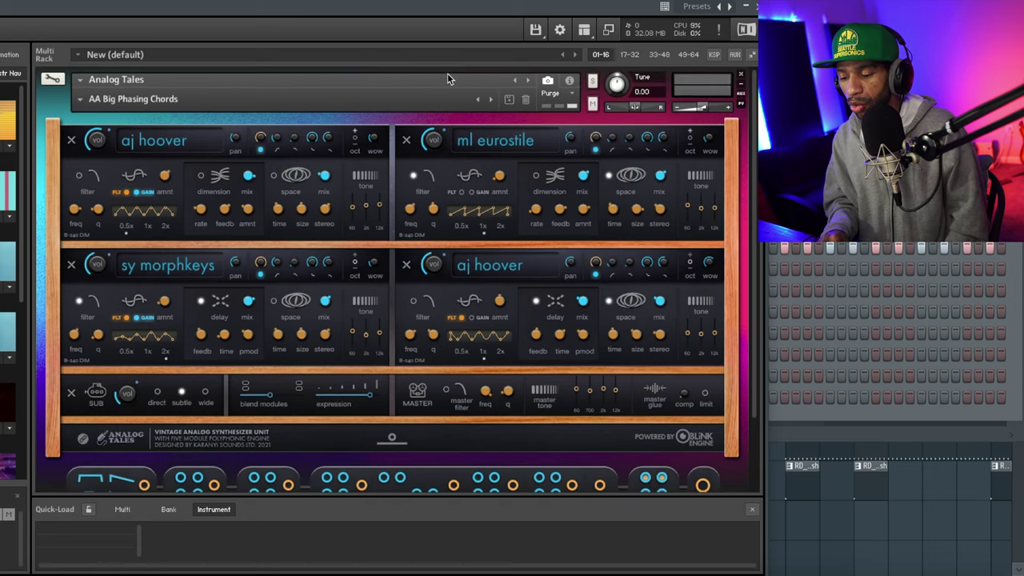
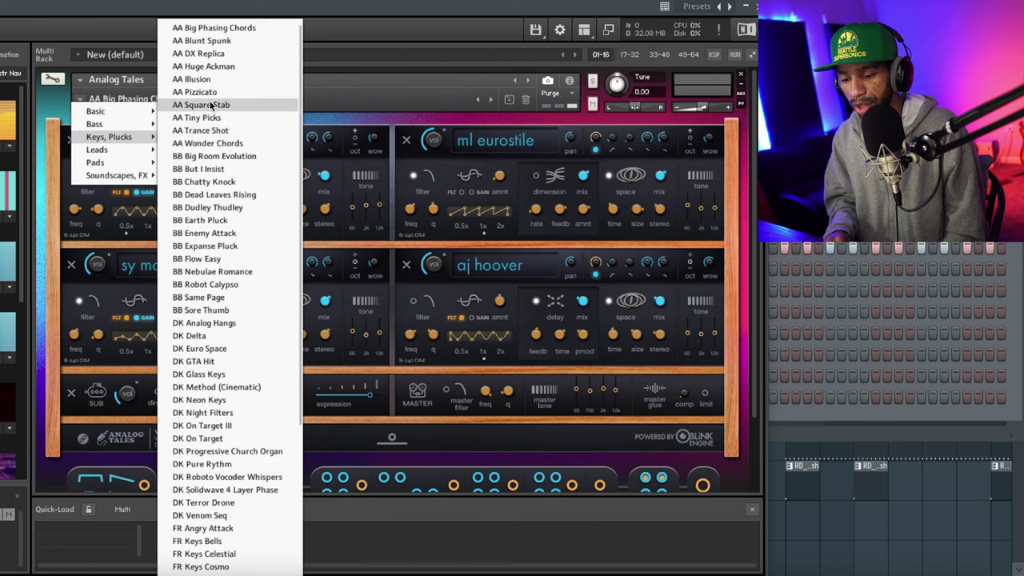
Audition the presets AA Huge Ackman, AA Illusion, AA Pizzicato, AA Square Stab and AA Tiny Picks in turn
left_click(205, 66)
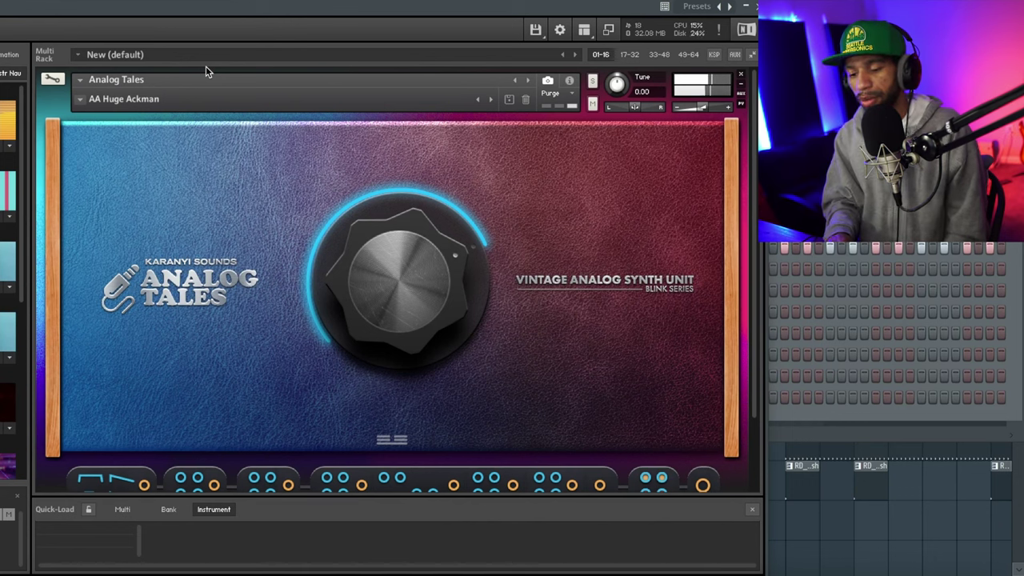
left_click(491, 100)
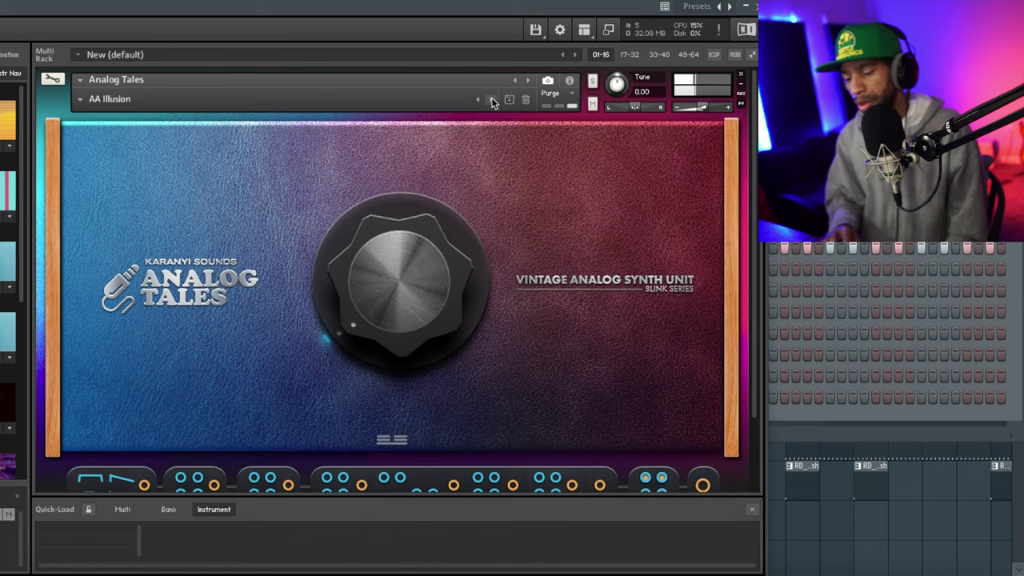
left_click(493, 101)
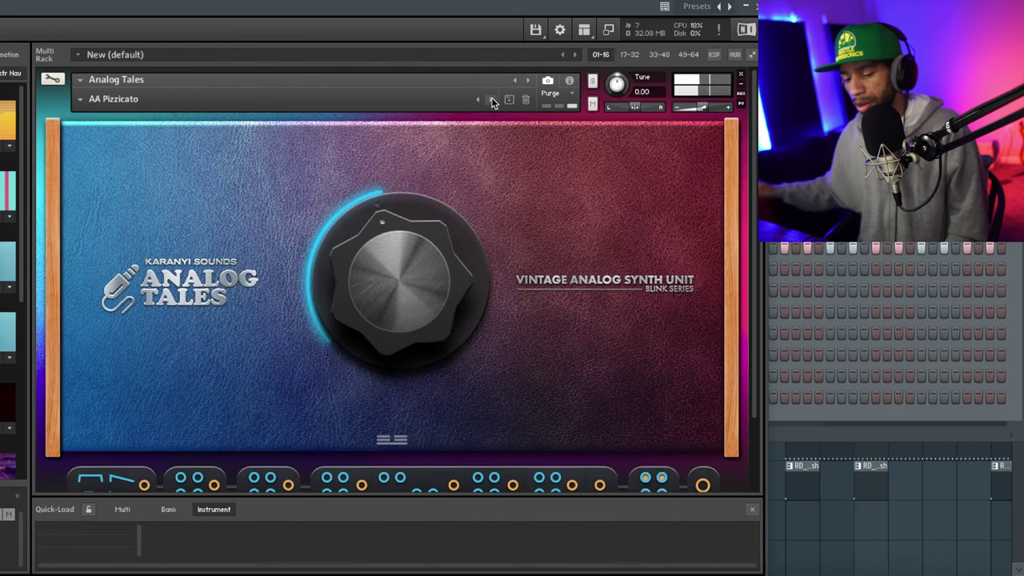
left_click(493, 102)
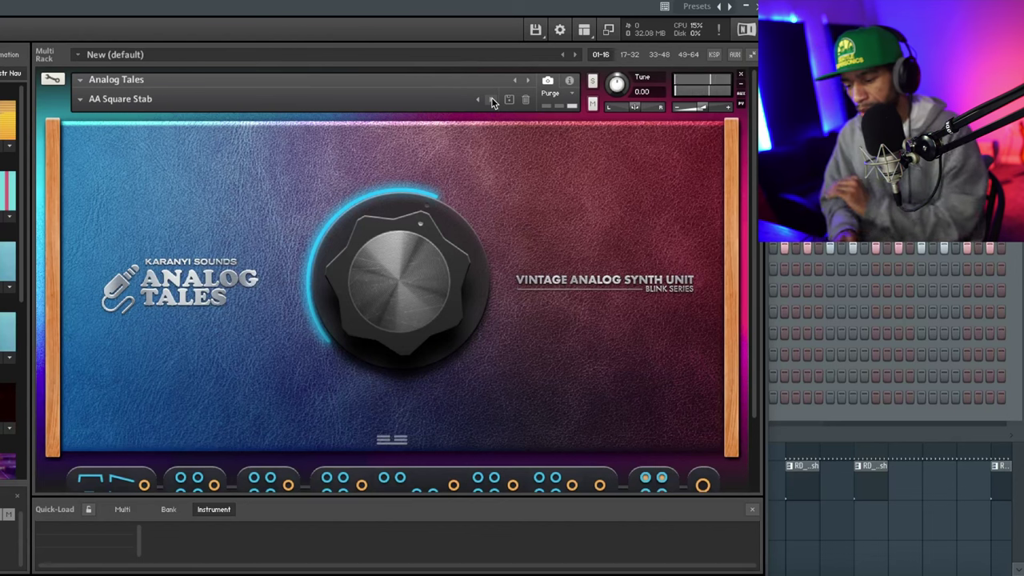
left_click(493, 100)
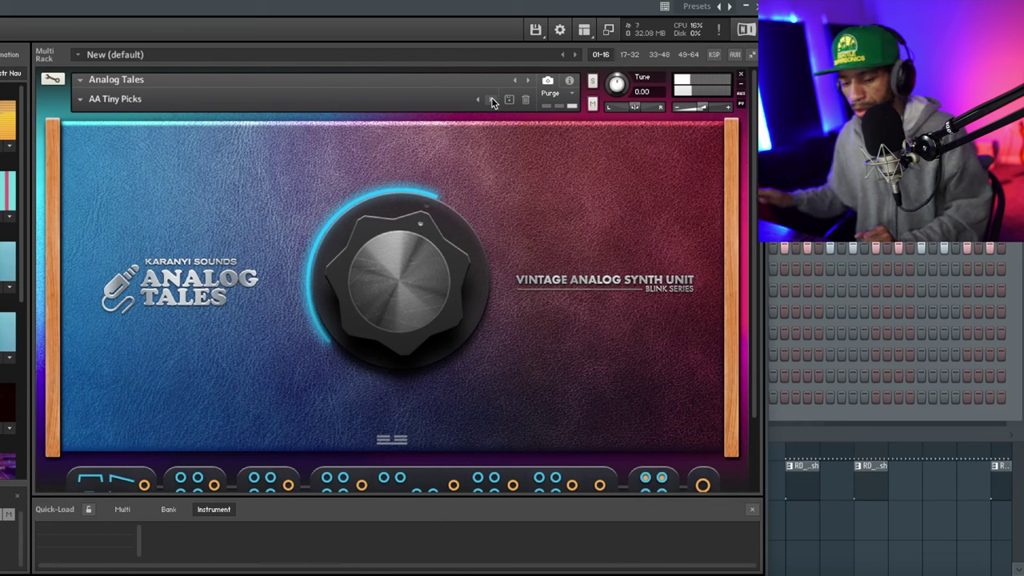
Audition the presets AA Trance Shot, AA Wonder Chords, BB Big Room Evolution, BB But I Insist and BB Chatty Knock in turn
left_click(493, 99)
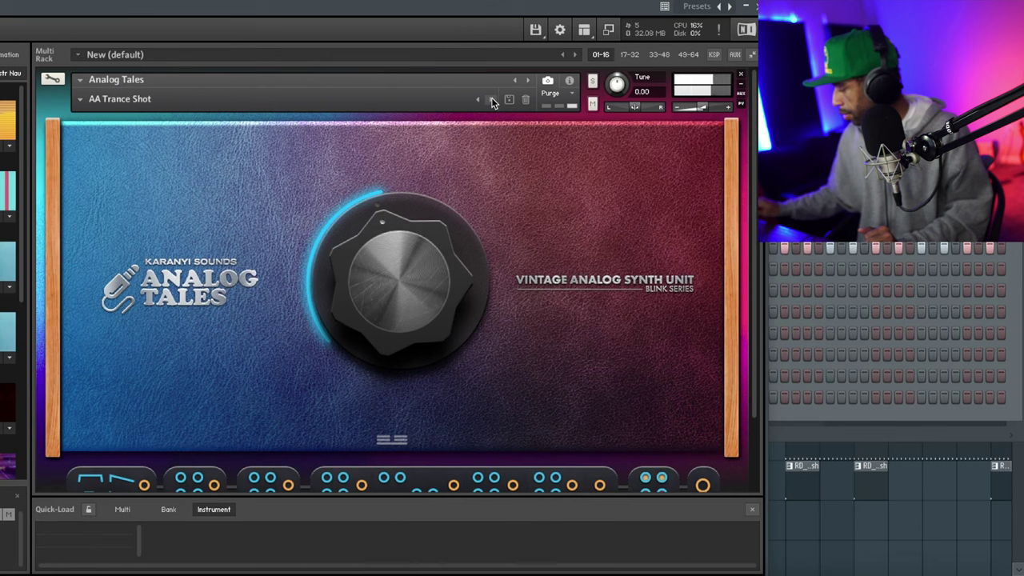
left_click(493, 101)
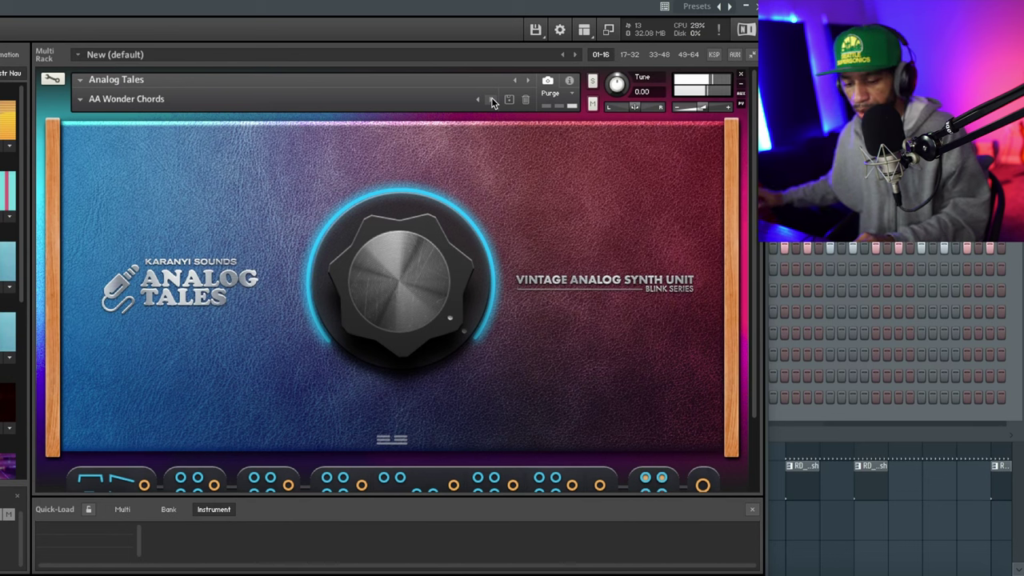
left_click(492, 100)
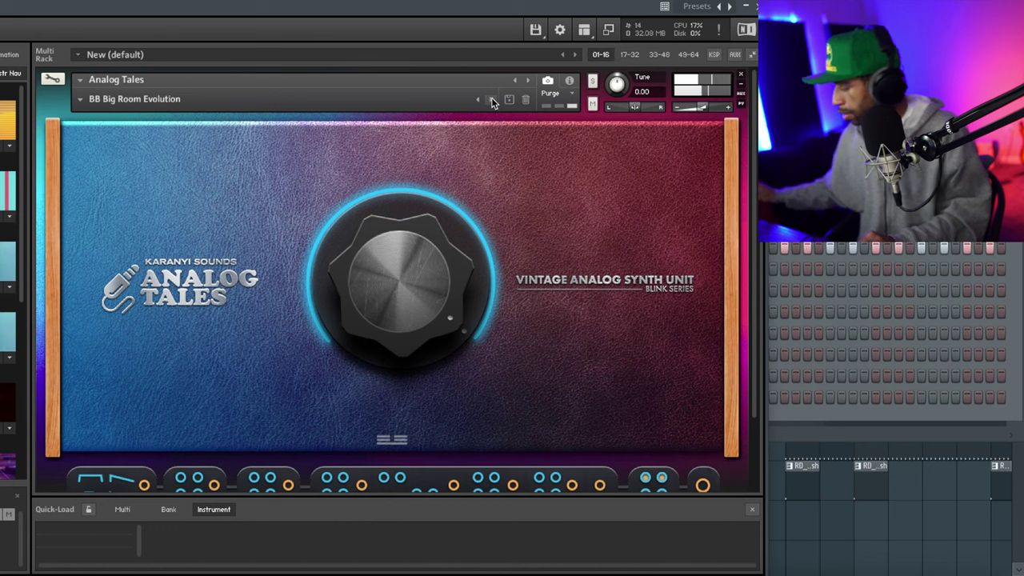
left_click(492, 100)
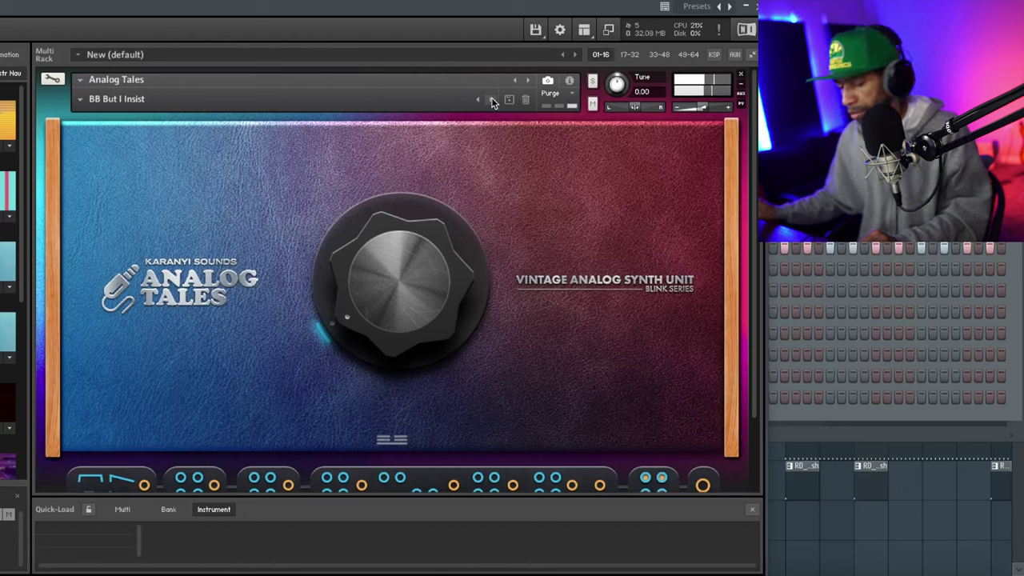
left_click(492, 100)
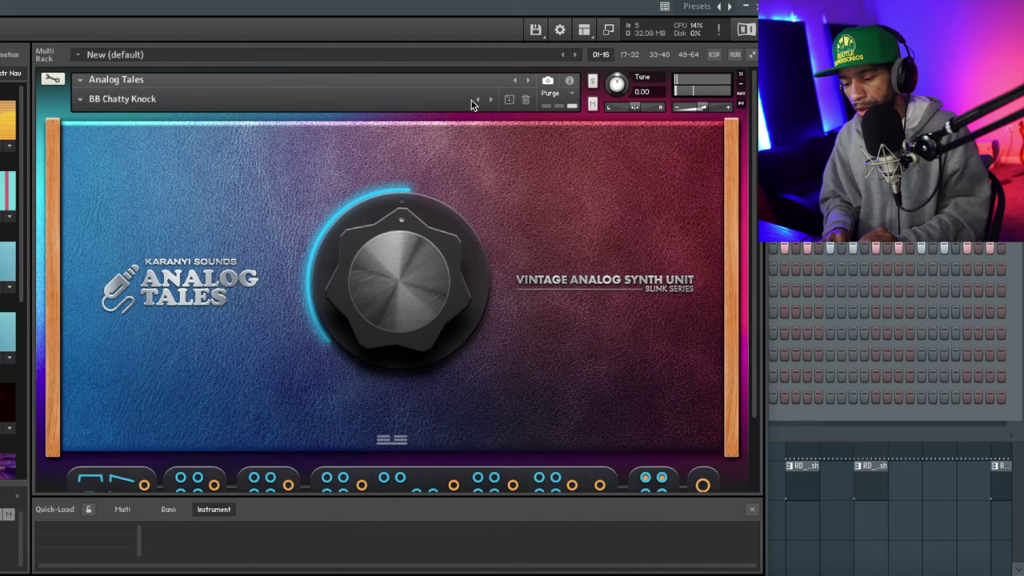
Browse the Keys, Plucks presets and load FR Keys Bells
left_click(84, 99)
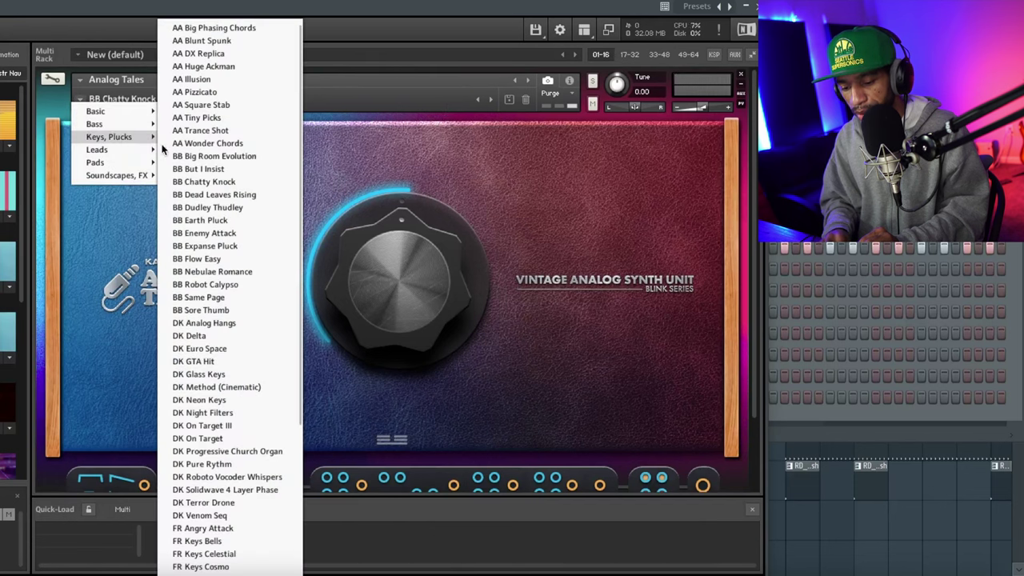
mouse_move(120, 150)
mouse_move(148, 137)
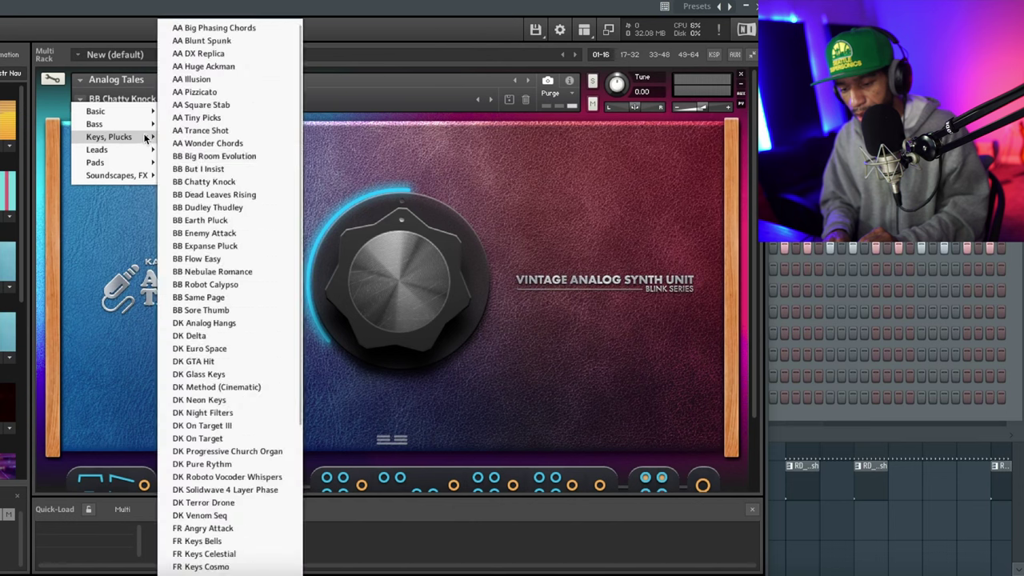
scroll(203, 258, "down", 7)
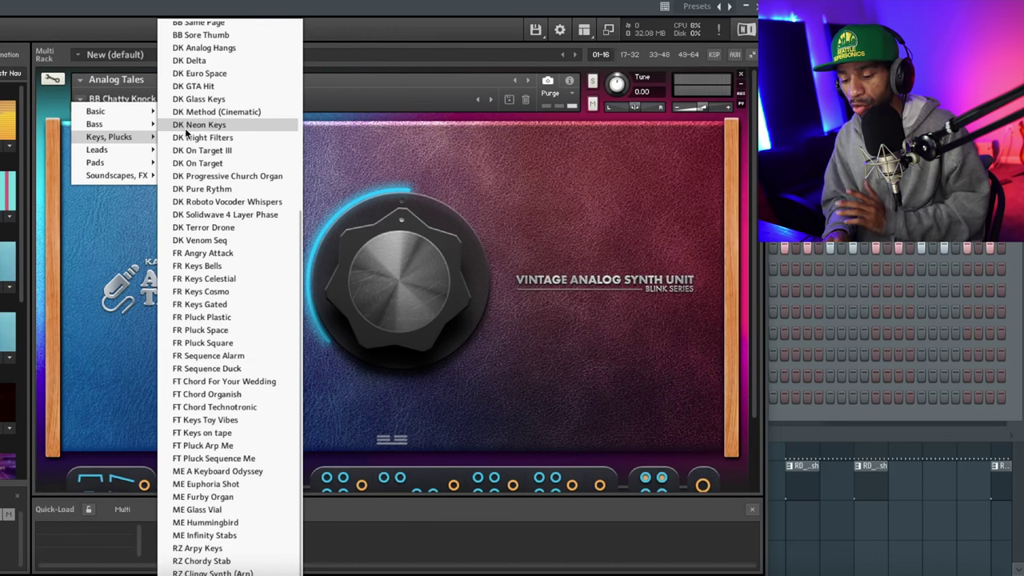
scroll(181, 160, "up", 5)
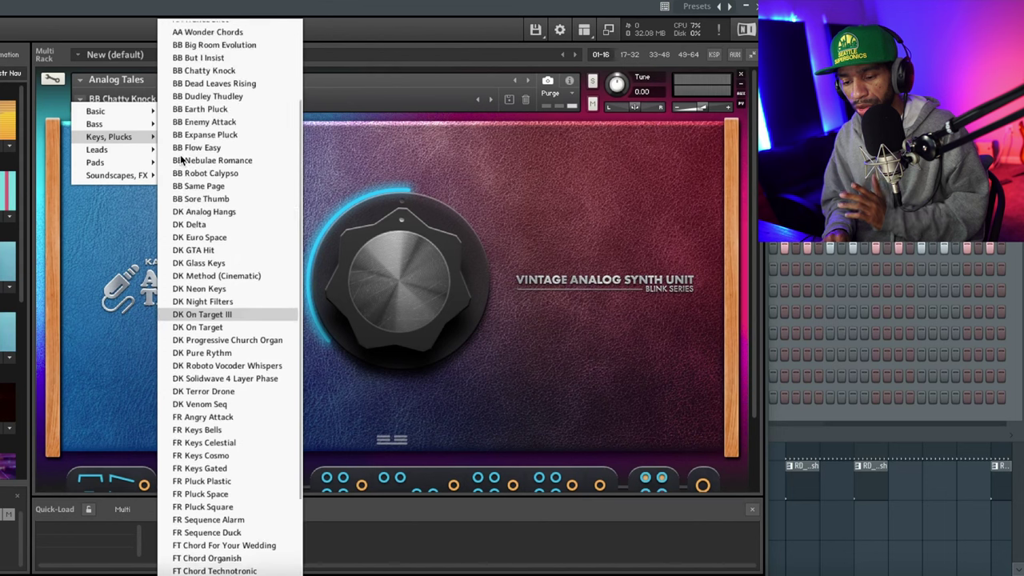
scroll(180, 160, "down", 5)
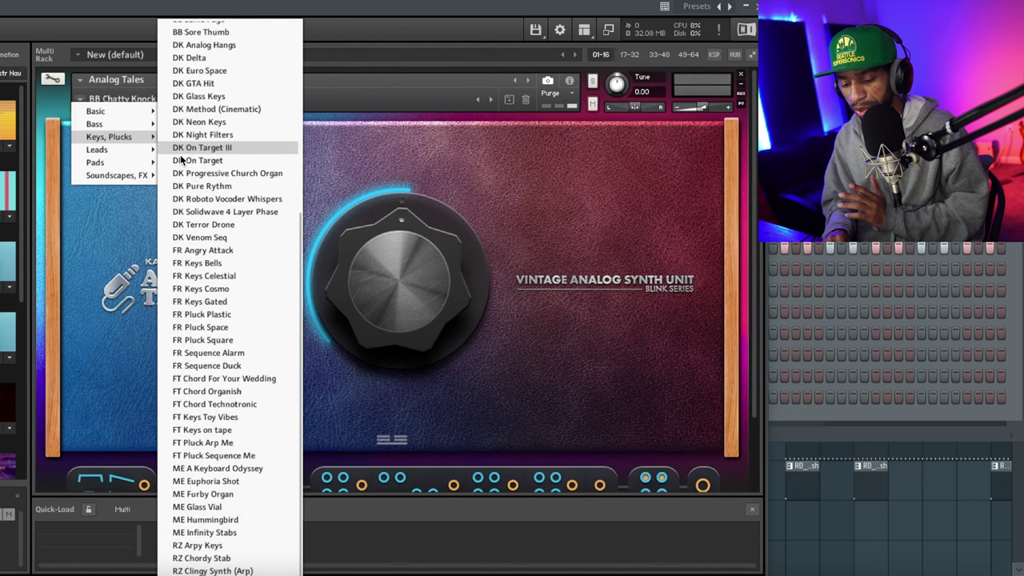
scroll(181, 160, "up", 1)
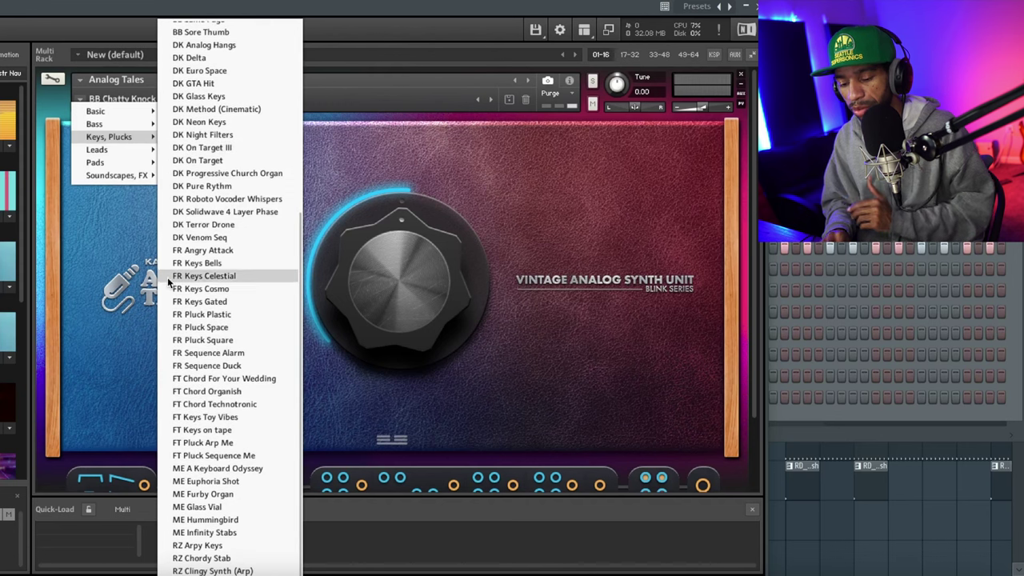
left_click(193, 265)
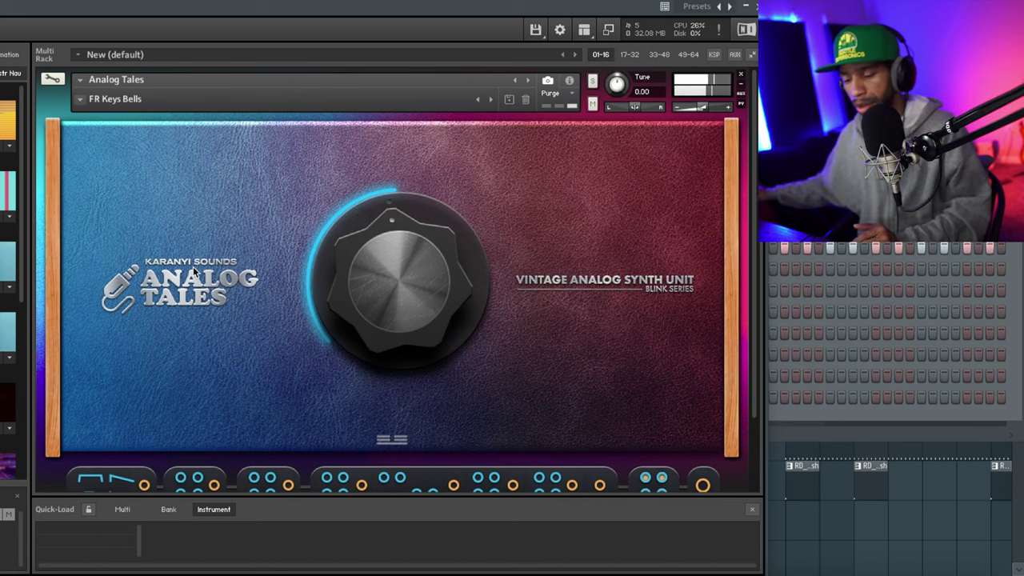
Load the lead preset AA Drunken Hoover and turn its large knob down to the minimum
left_click(79, 99)
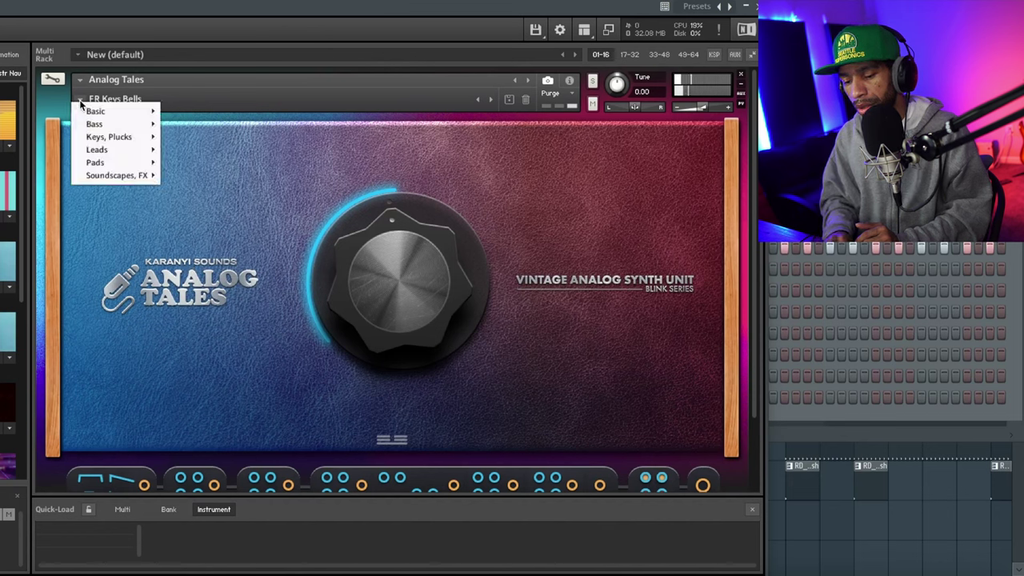
mouse_move(159, 156)
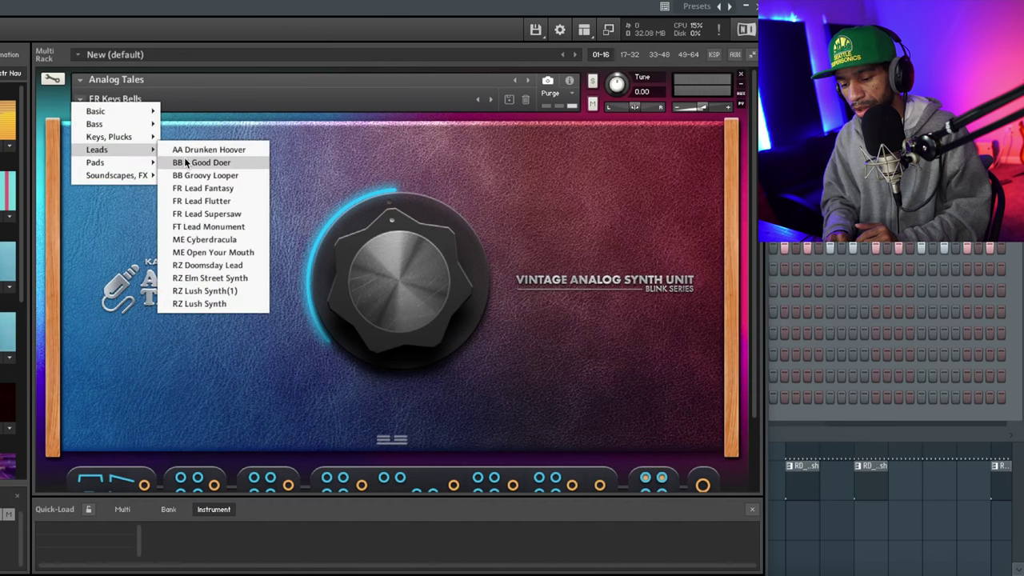
left_click(185, 150)
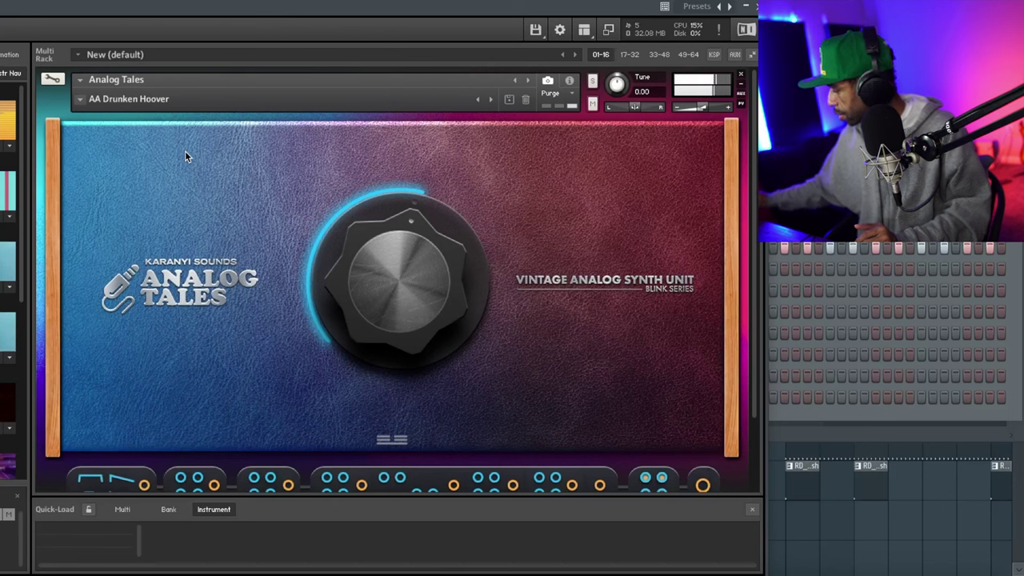
left_click_drag(406, 287, 384, 366)
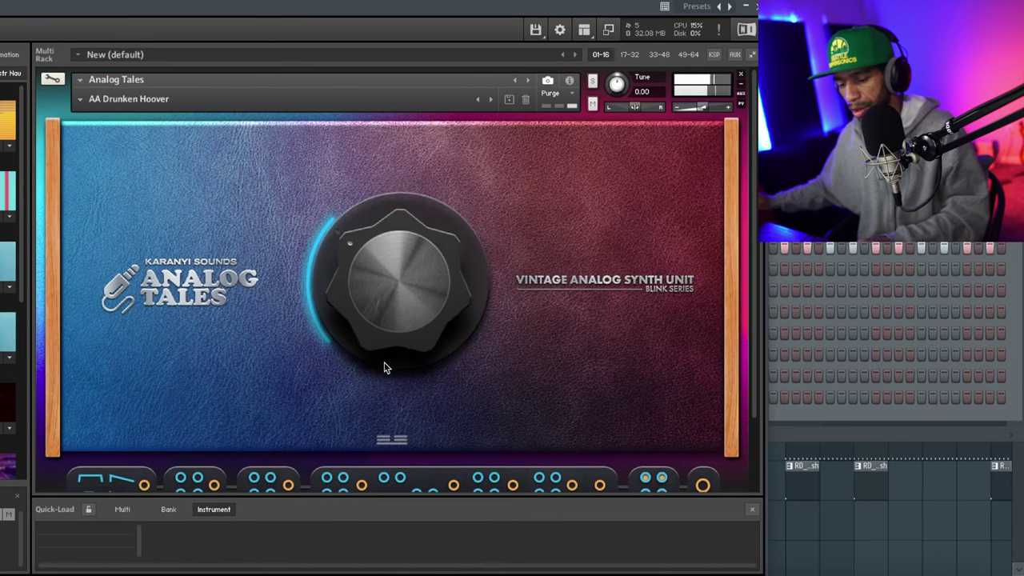
left_click_drag(378, 290, 384, 448)
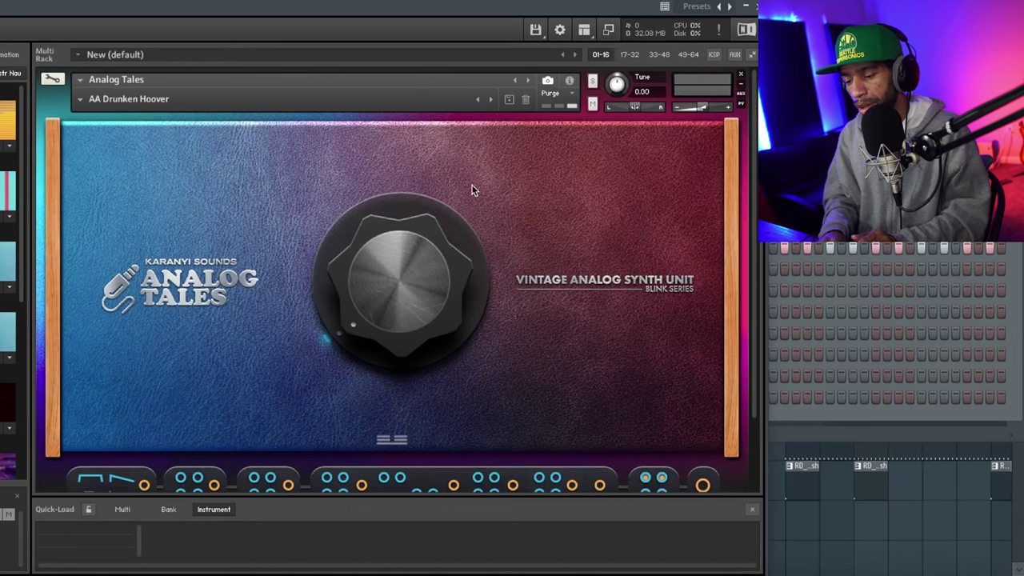
Audition the lead presets BB A Good Doer, BB Groovy Looper, FR Lead Fantasy, FR Lead Flutter and FR Lead Supersaw in turn
left_click(489, 101)
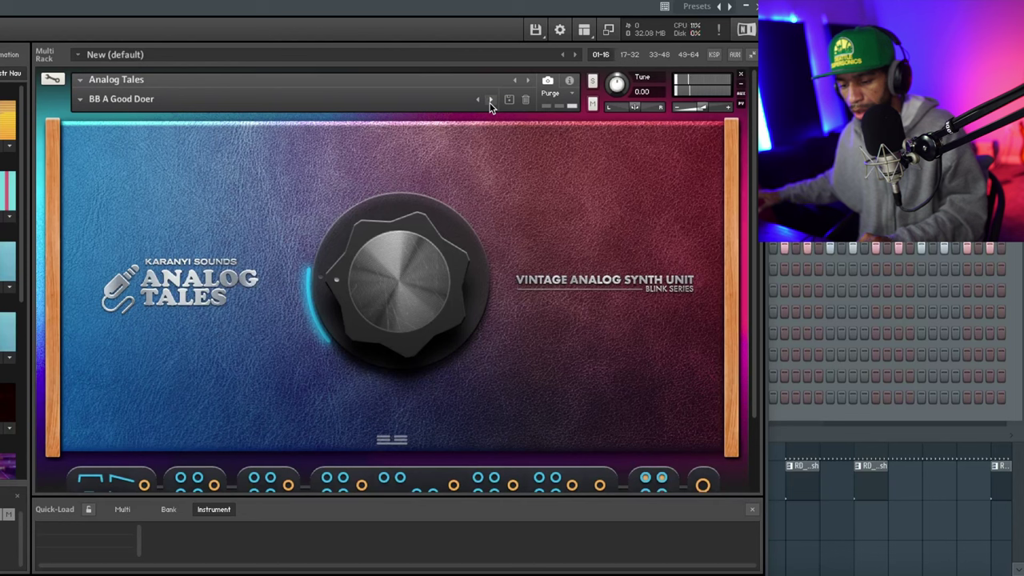
left_click(490, 102)
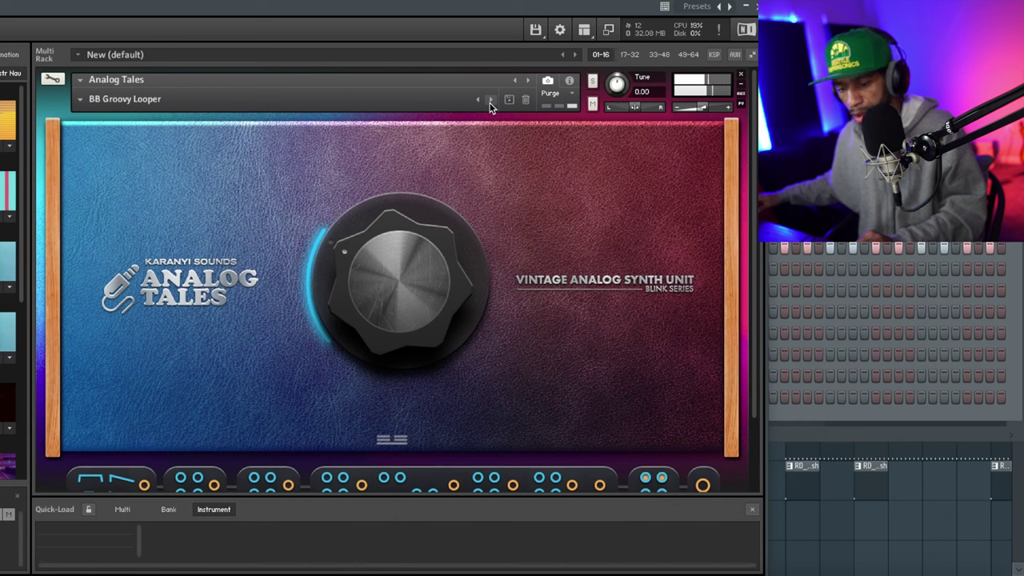
left_click(491, 102)
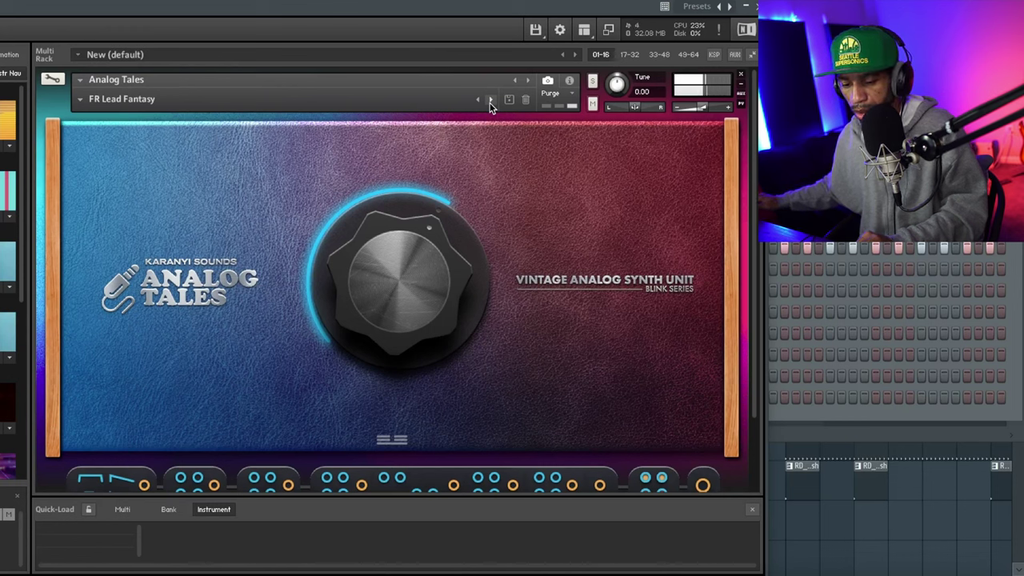
left_click(491, 102)
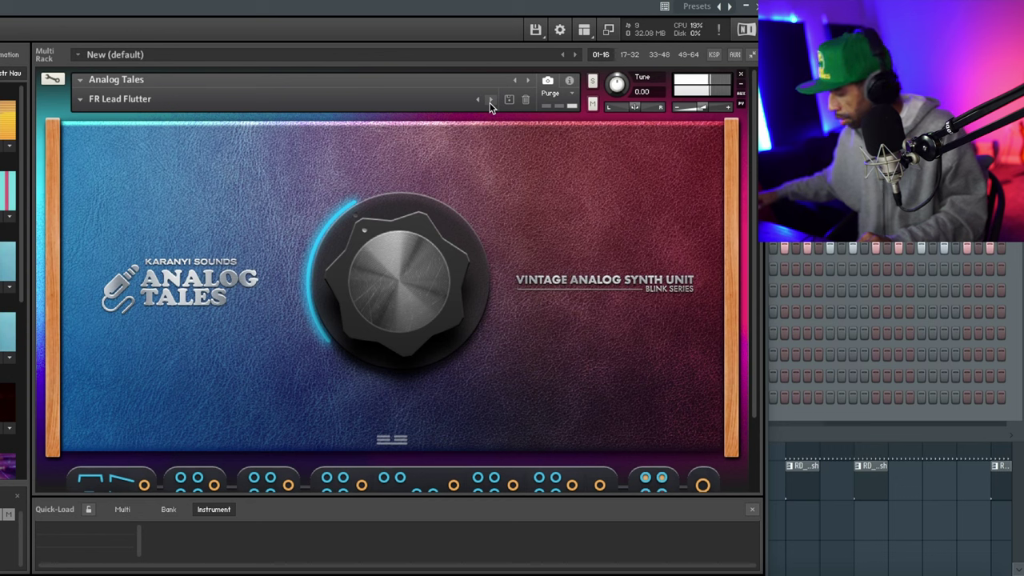
left_click(491, 103)
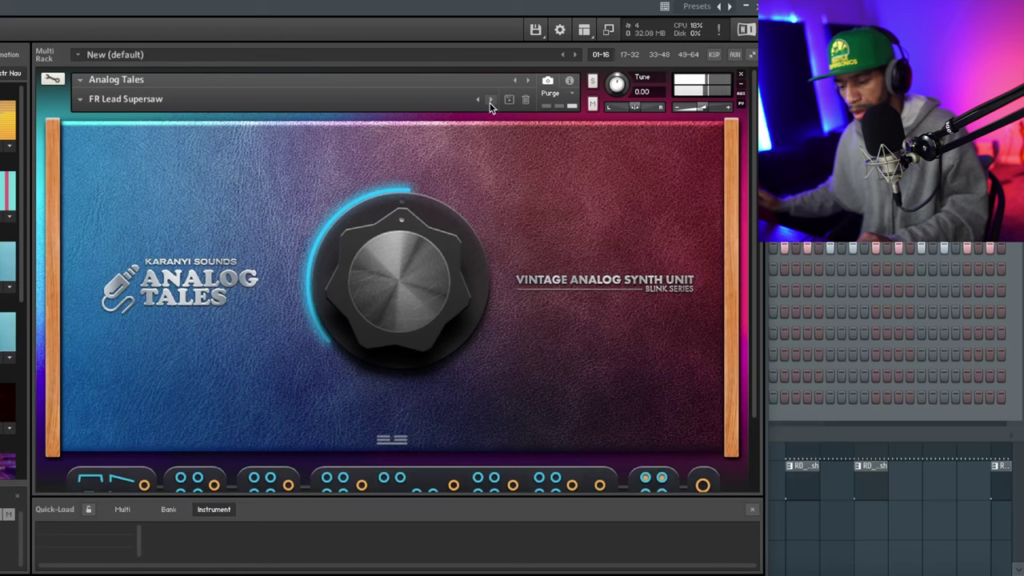
Audition the lead presets FT Lead Monument, ME Cyberdracula, ME Open Your Mouth and RZ Doomsday Lead in turn
left_click(490, 101)
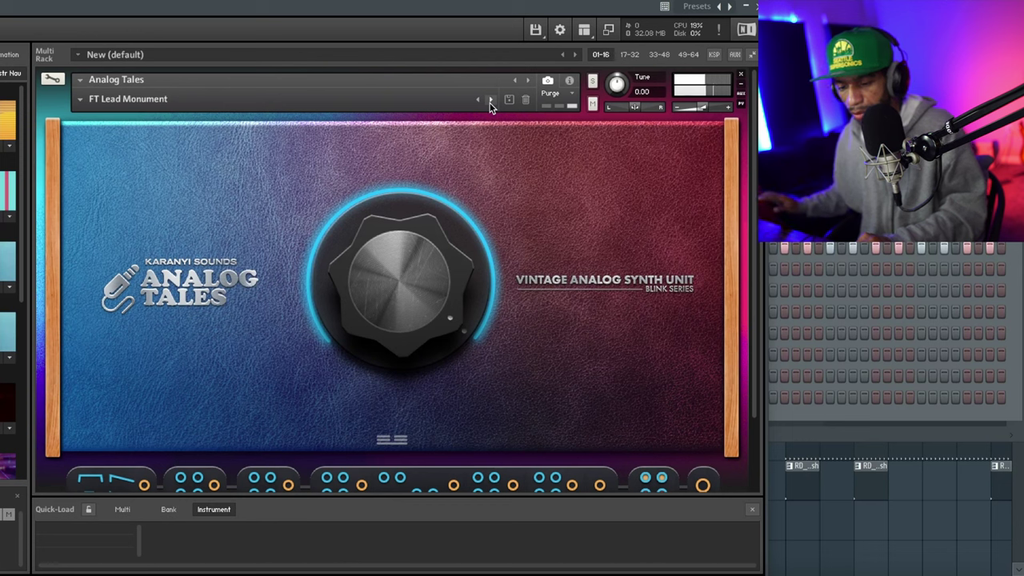
left_click(490, 104)
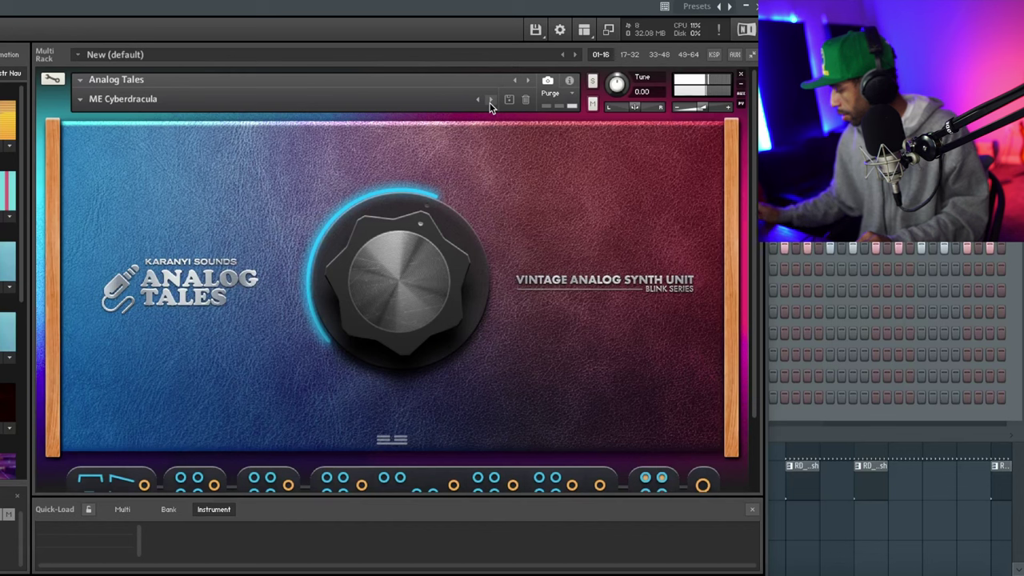
left_click(491, 103)
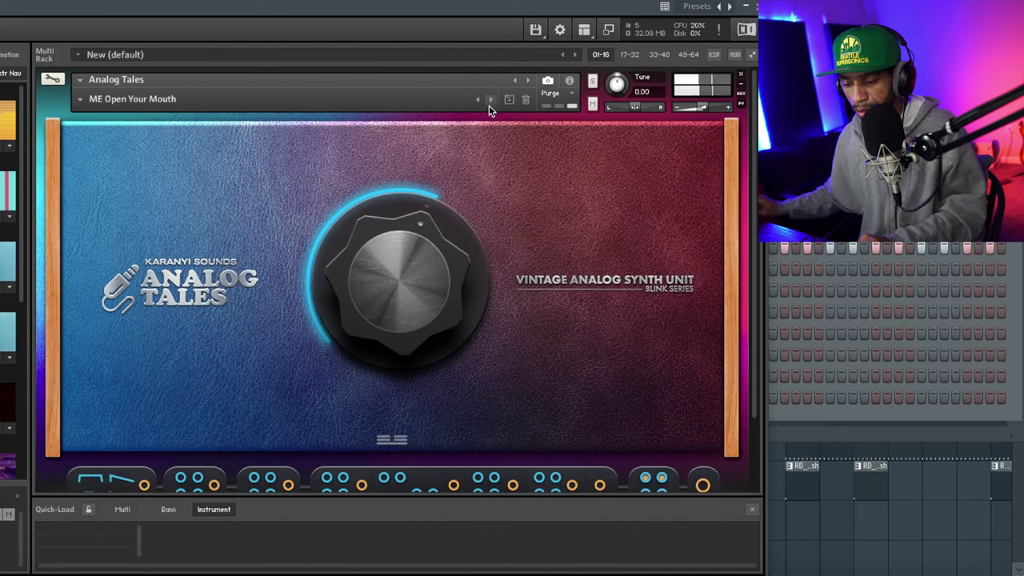
left_click(489, 110)
left_click(491, 100)
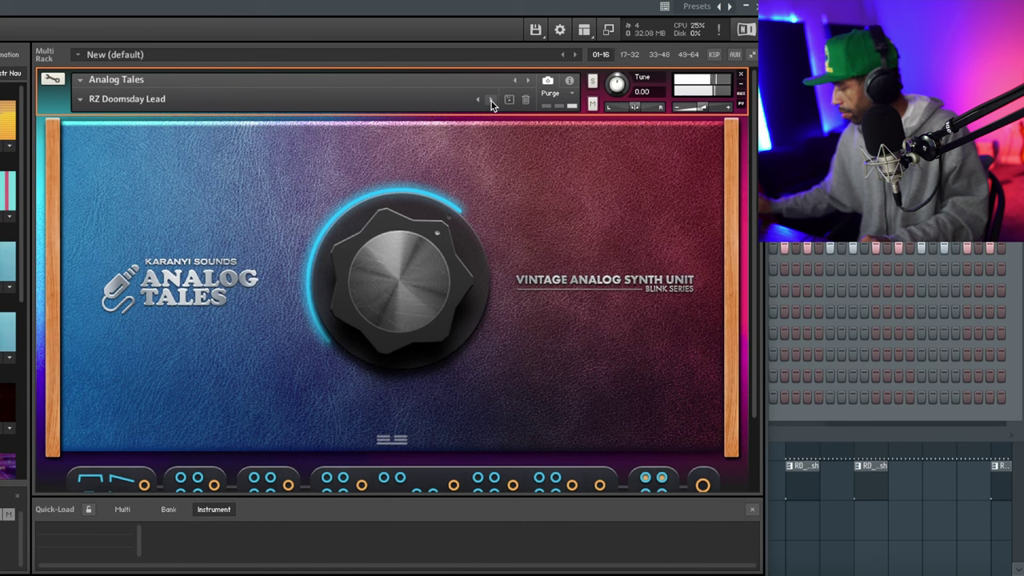
Audition the lead presets RZ Elm Street Synth, RZ Lush Synth(1) and RZ Lush Synth in turn
left_click(490, 99)
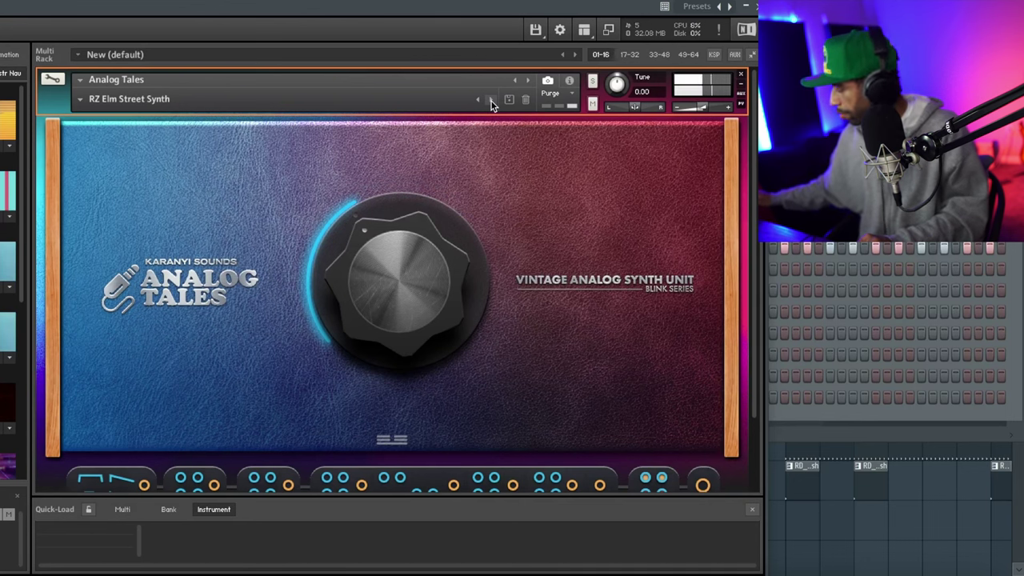
left_click(490, 99)
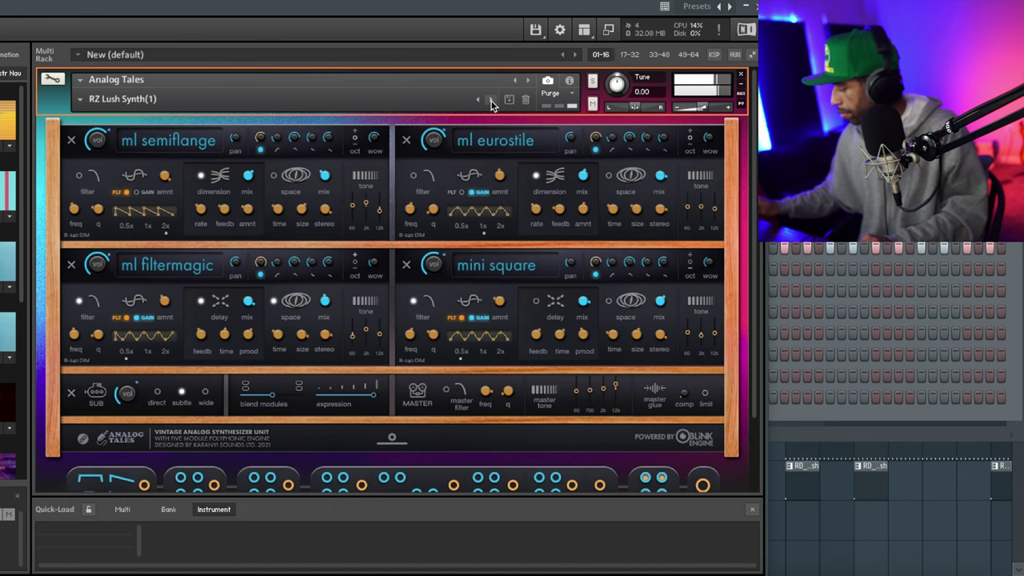
left_click(491, 101)
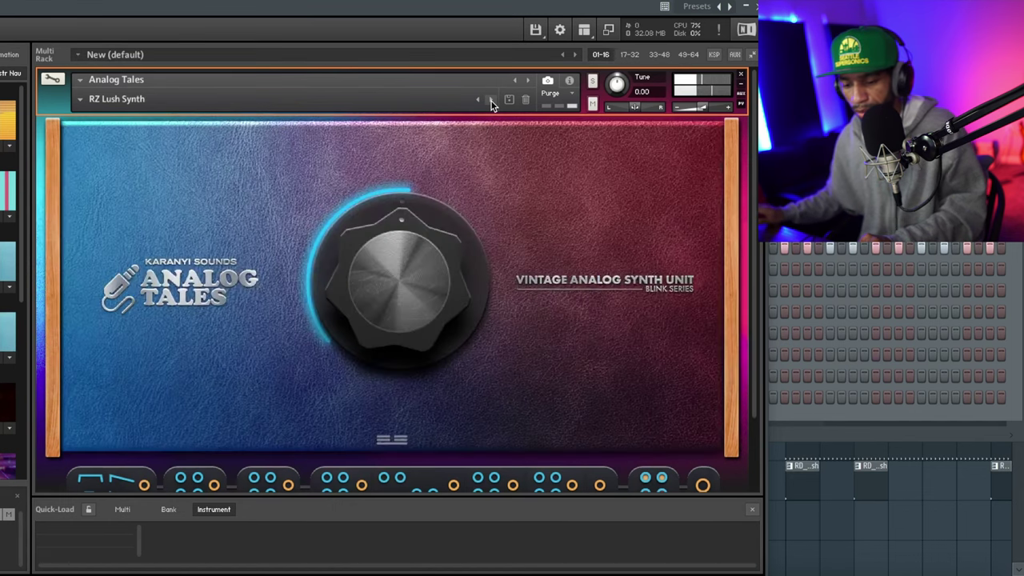
Audition the pad presets AA Bloom Pad, AA Hold It Right There and DK Afterlife (Cinematic) in turn
left_click(491, 101)
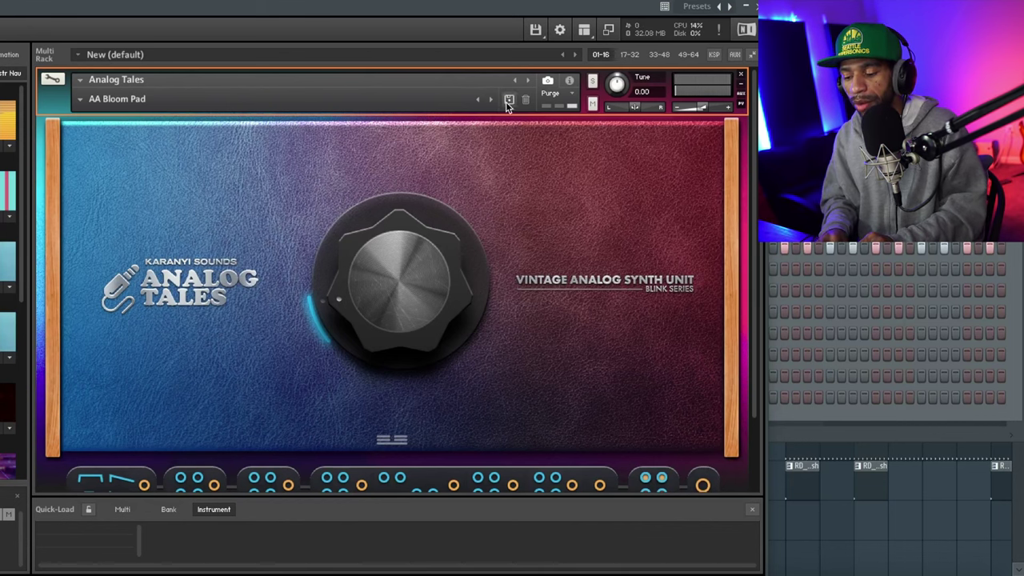
left_click(490, 100)
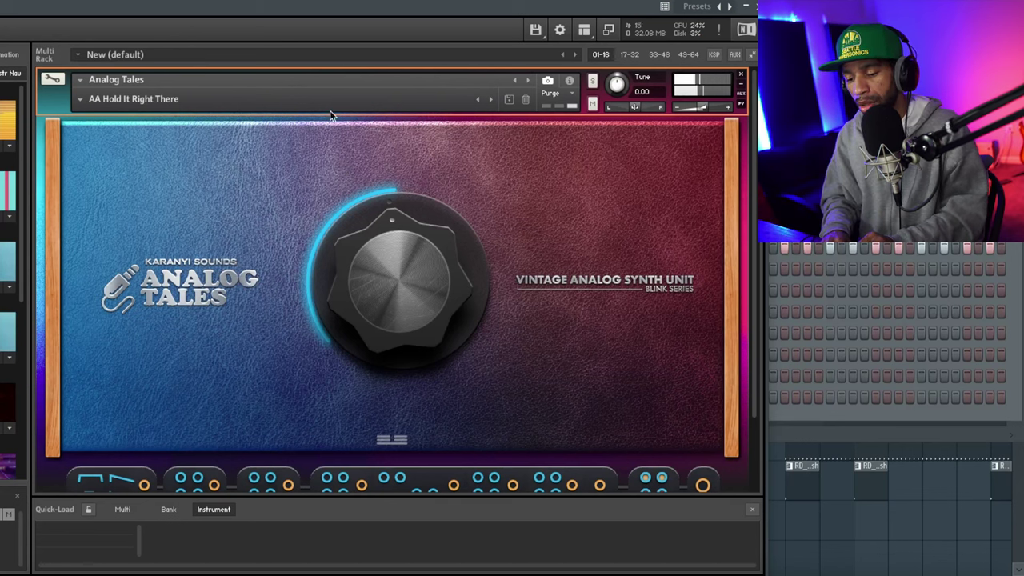
left_click(82, 99)
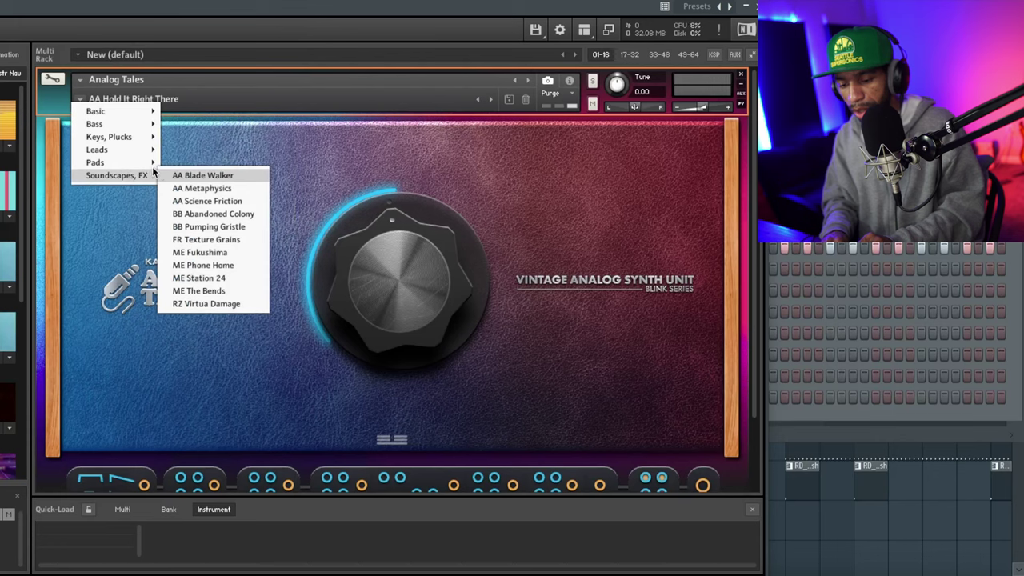
mouse_move(152, 166)
left_click(200, 173)
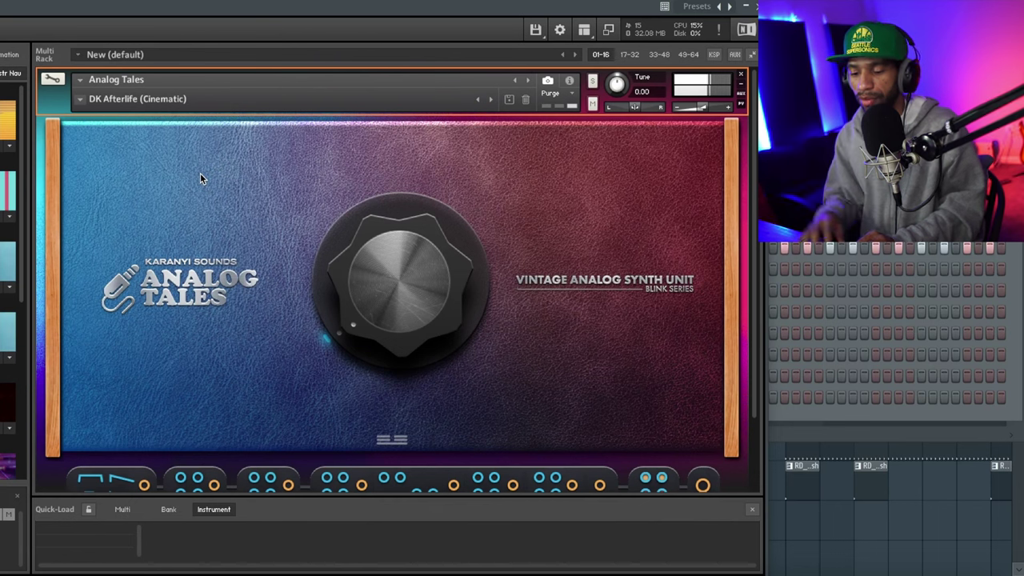
Audition the pads ME Industrial Pulse(1), ME Lefty Righty(1), ME Lefty Righty and ME Pulsator(1), turning the large knob up slightly on ME Lefty Righty(1)
left_click(98, 102)
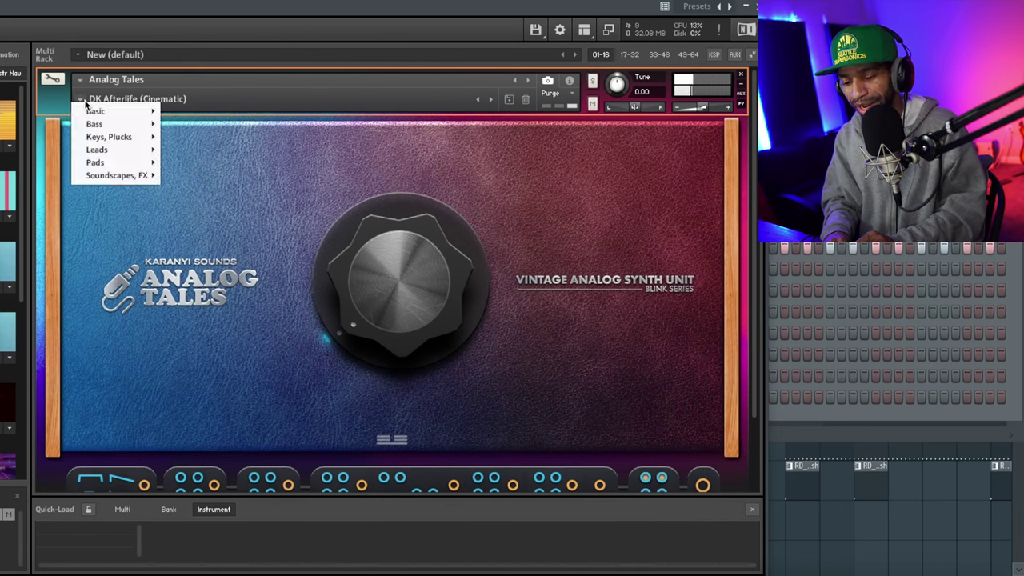
mouse_move(110, 161)
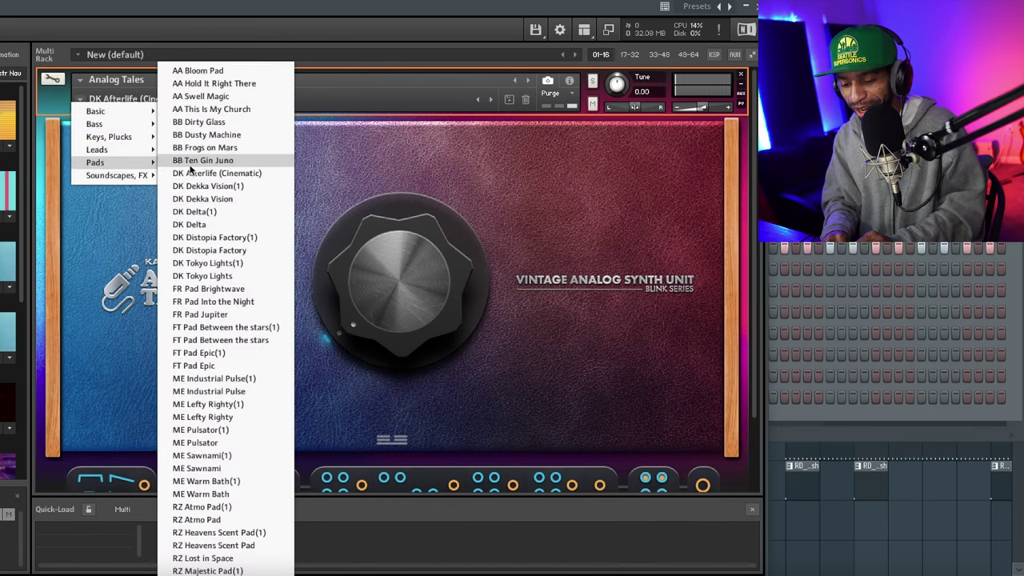
left_click(207, 378)
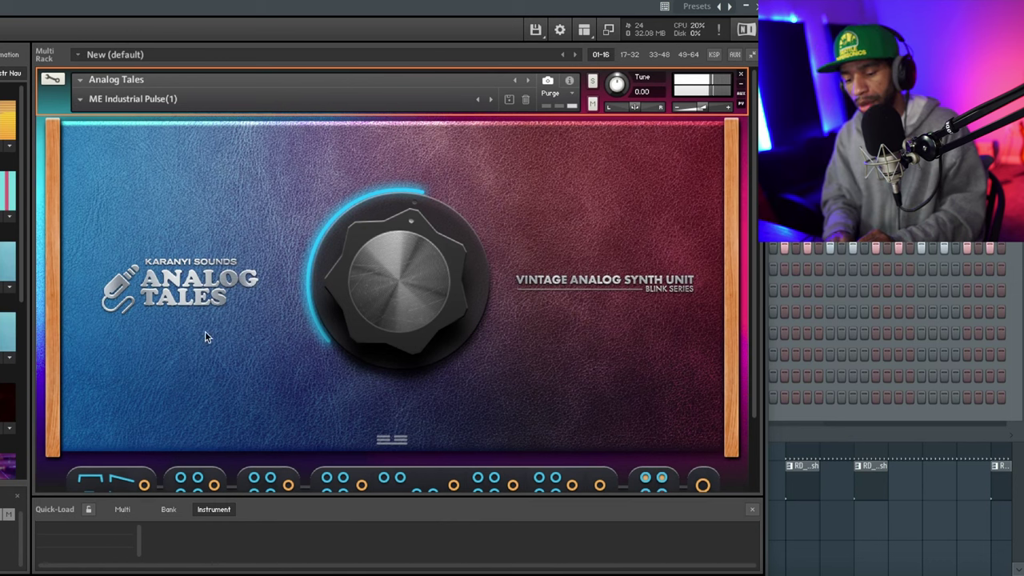
left_click(491, 100)
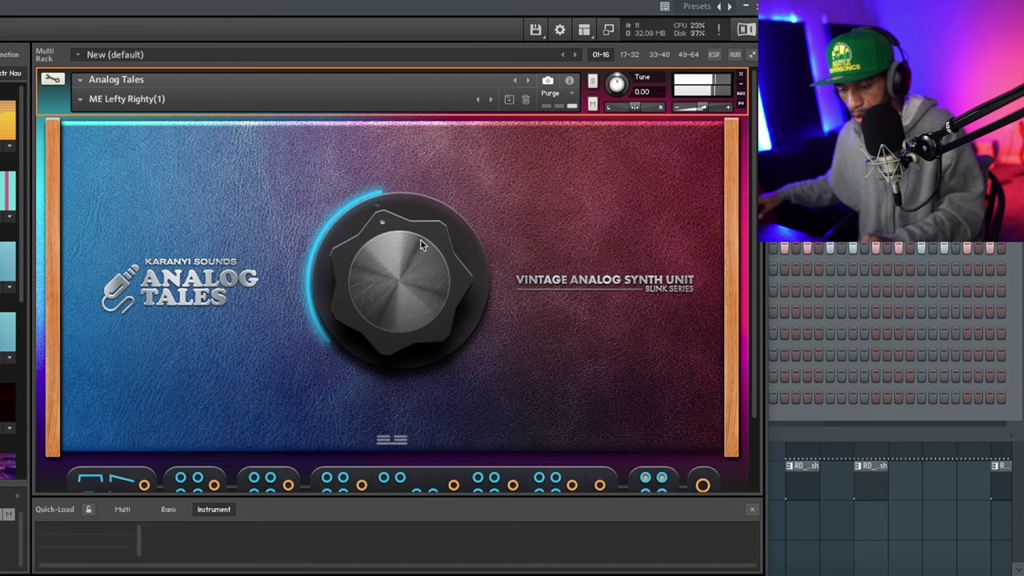
mouse_move(395, 257)
left_mouse_down()
mouse_move(425, 125)
mouse_move(414, 158)
mouse_move(405, 356)
mouse_move(413, 263)
left_mouse_up()
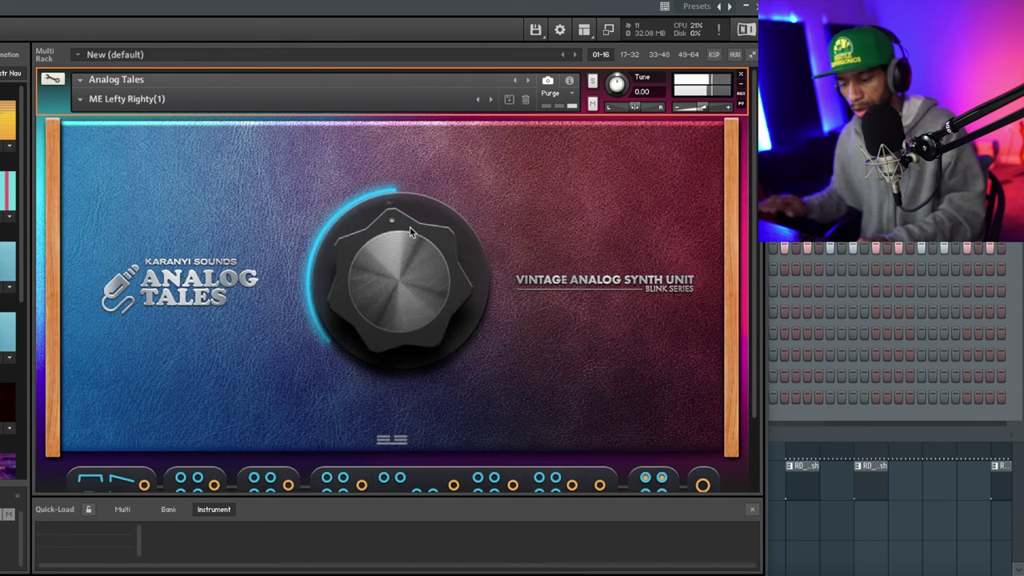
left_click(490, 100)
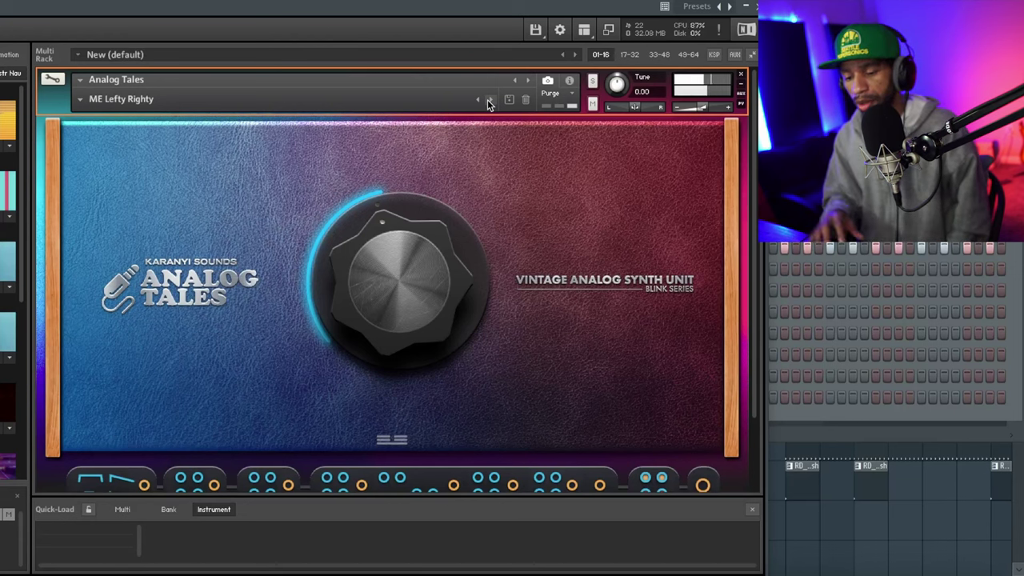
left_click(490, 101)
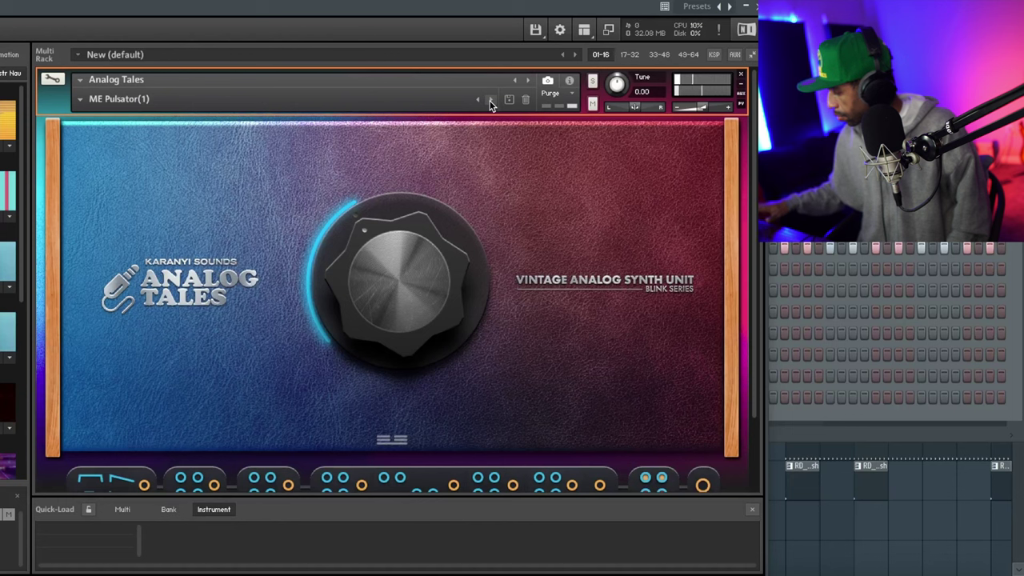
Audition the Soundscapes, FX presets in turn, starting with AA Blade Walker, AA Metaphysics and AA Science Friction
left_click(81, 100)
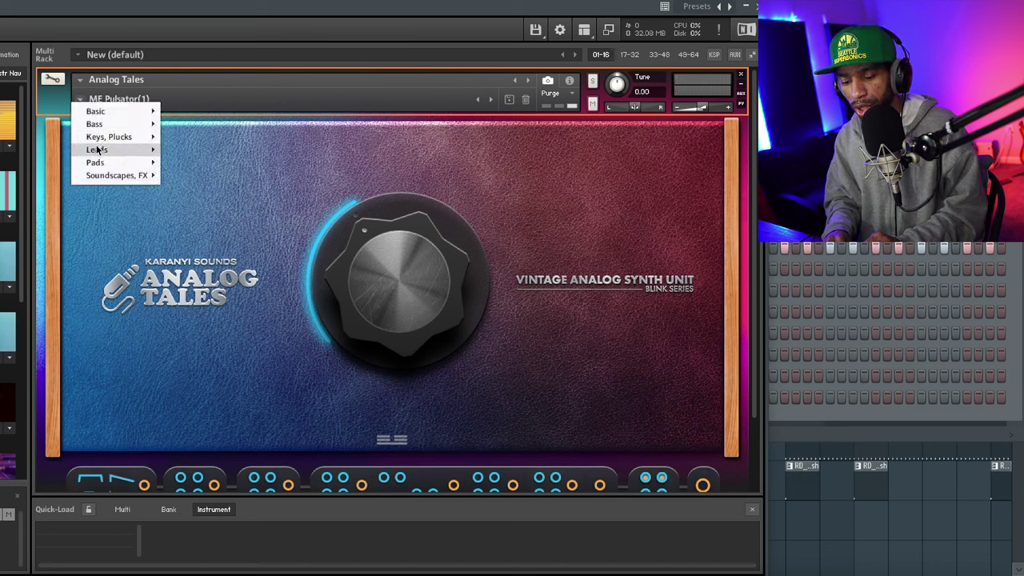
mouse_move(113, 174)
left_click(182, 178)
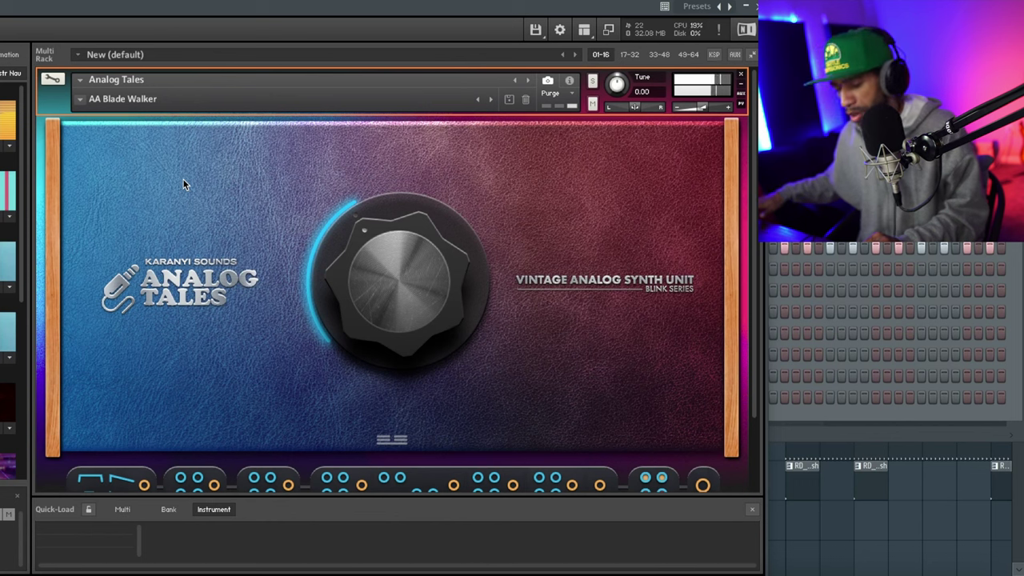
left_click(490, 100)
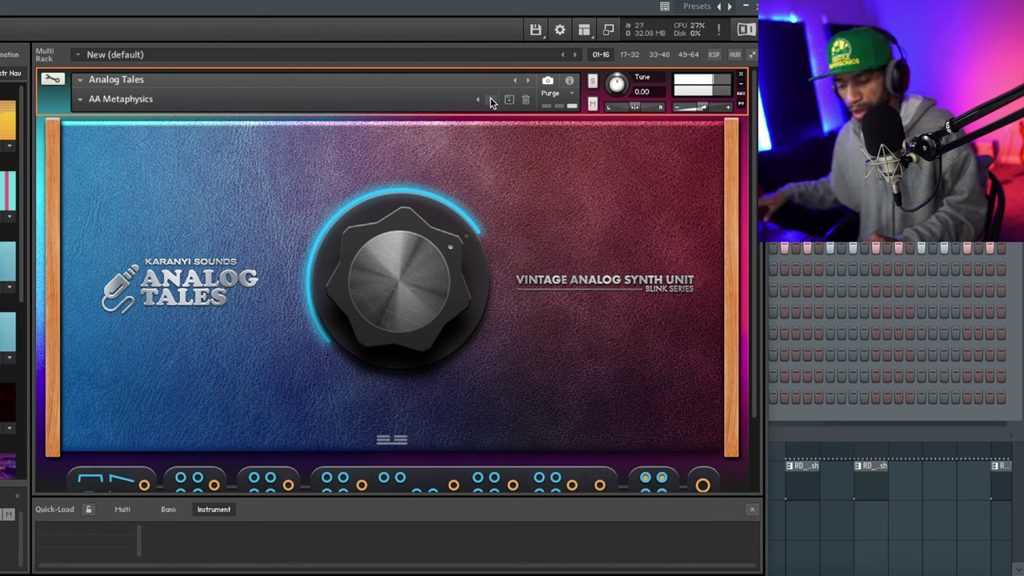
left_click(491, 100)
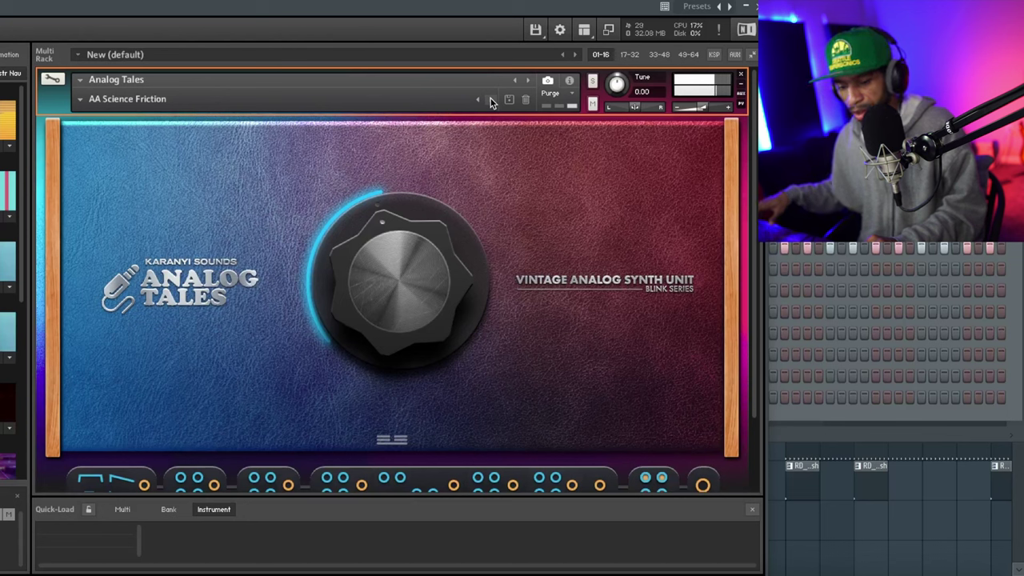
left_click(491, 100)
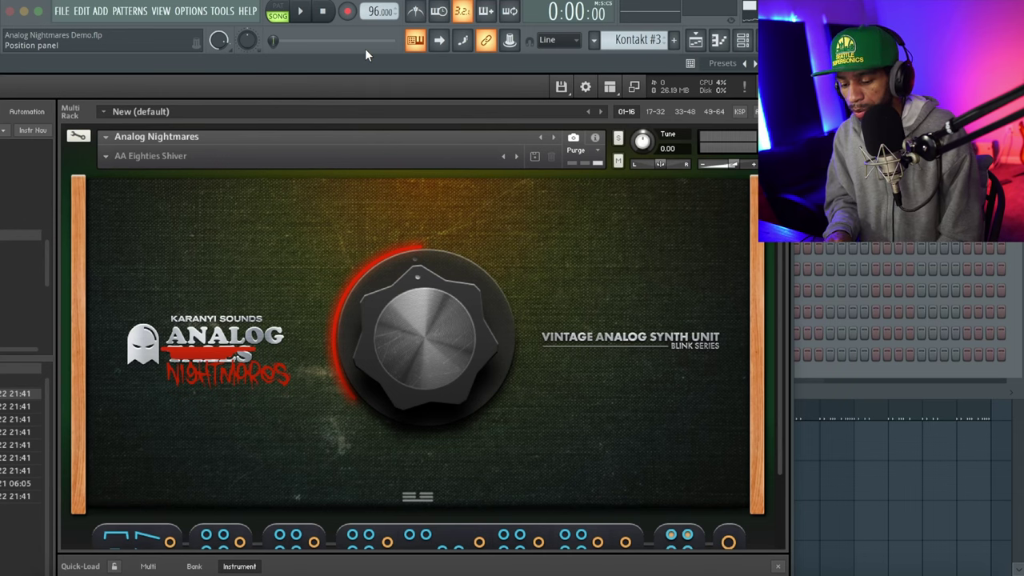
Move the Analog Nightmares plugin window slightly up and show the instrument's synth modules
left_click_drag(415, 60, 412, 45)
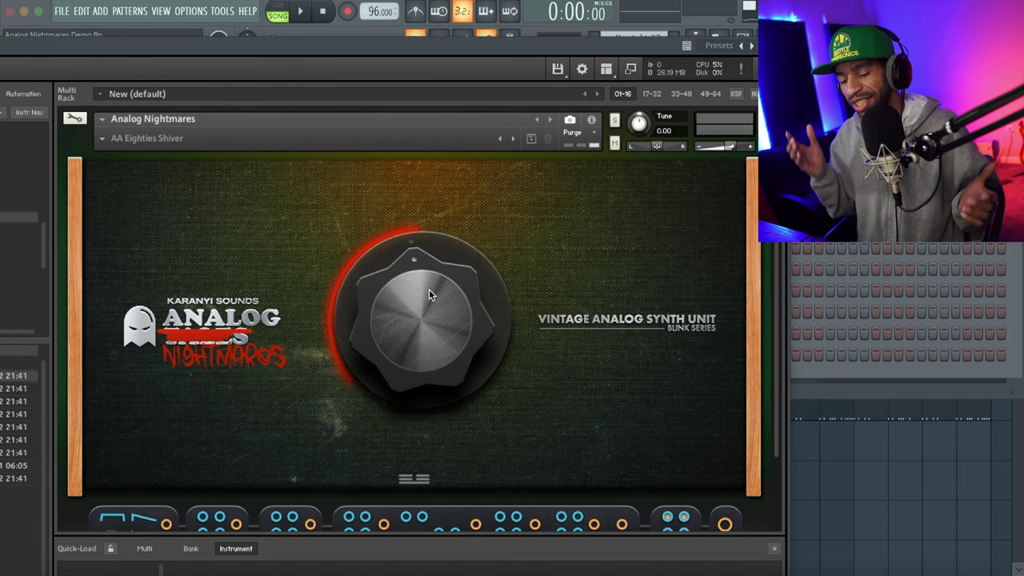
left_click(416, 476)
scroll(272, 320, "down", 1)
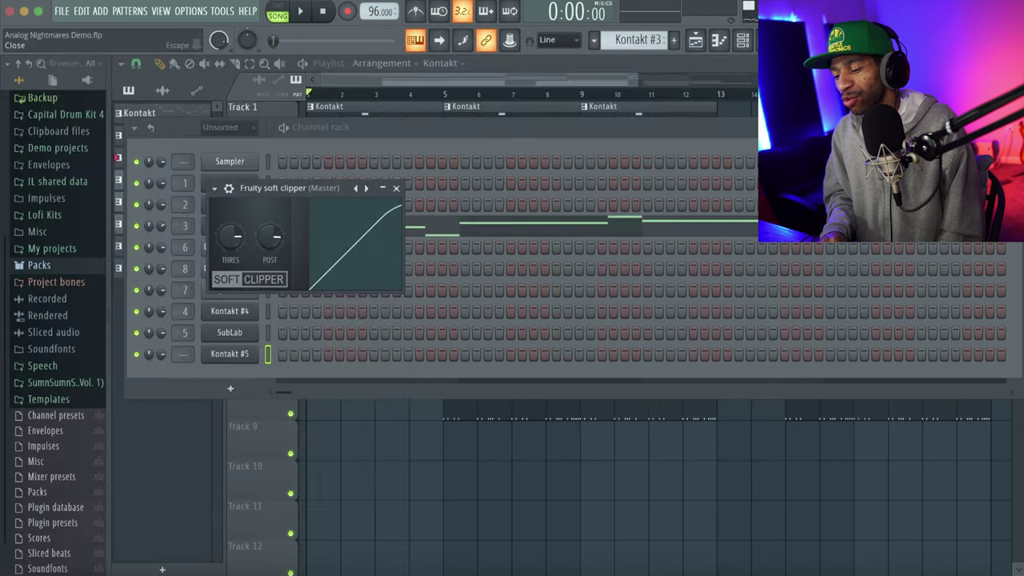
Hide the channel rack to show the playlist, play the Analog Nightmares demo arrangement and stop it
key("F6")
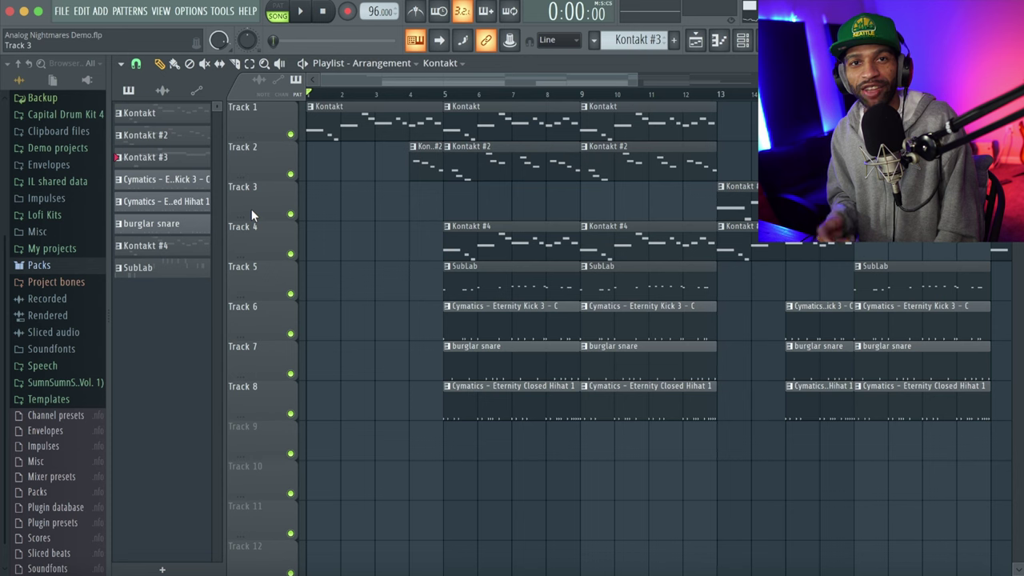
left_click(301, 14)
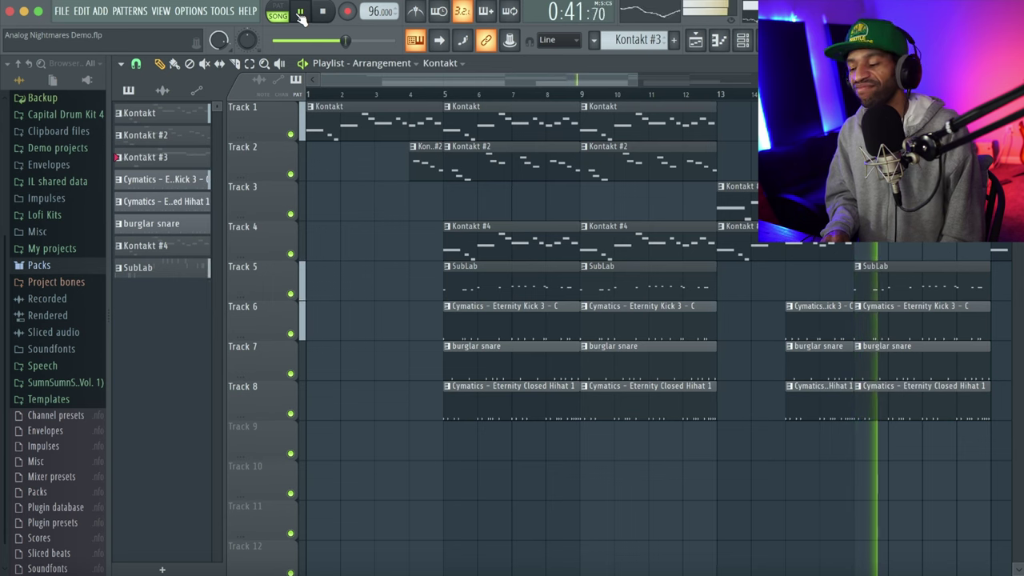
key("space")
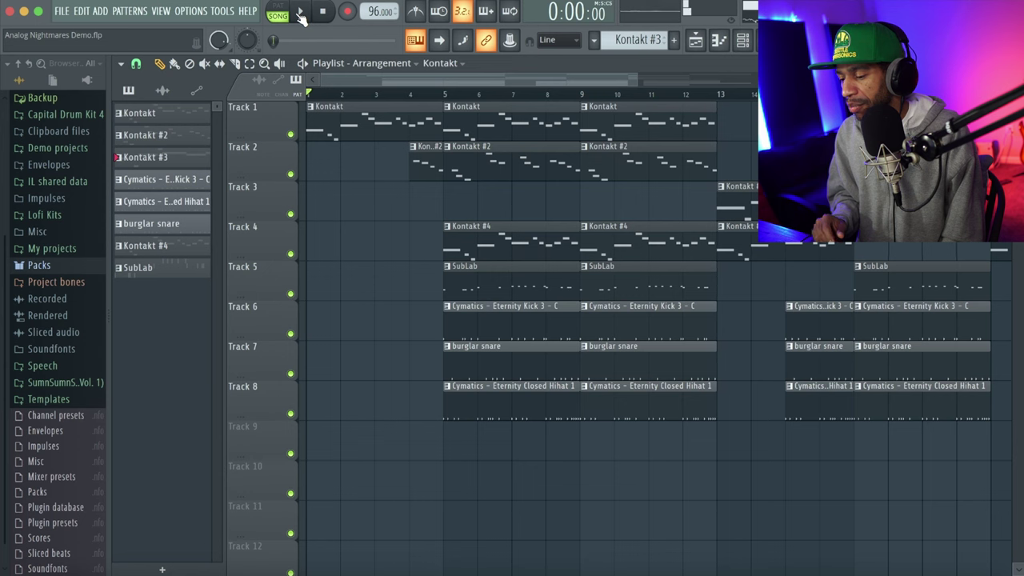
Bring back the channel rack and open the Kontakt #5 channel's Analog Nightmares instrument
left_click(744, 41)
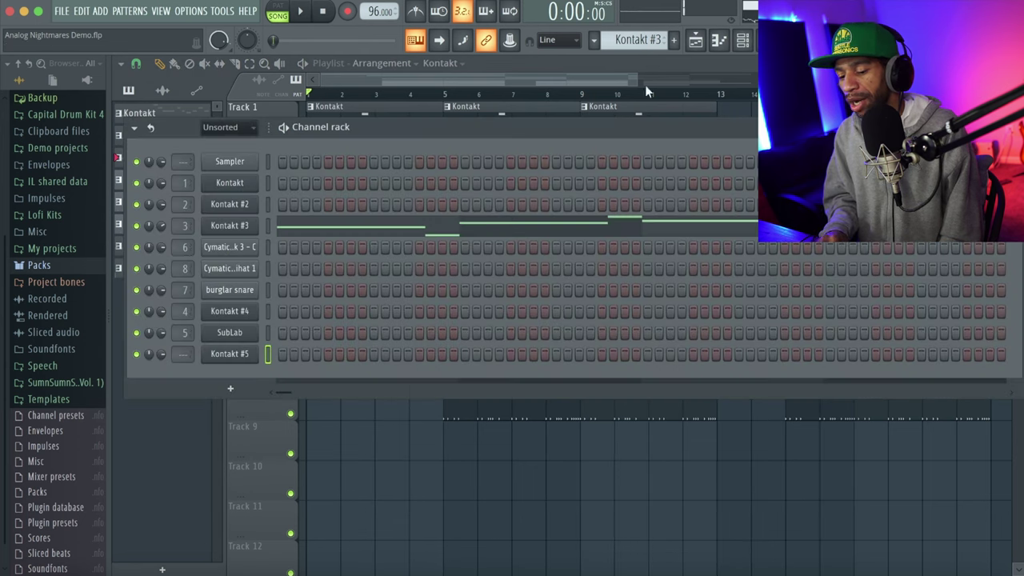
left_click(224, 356)
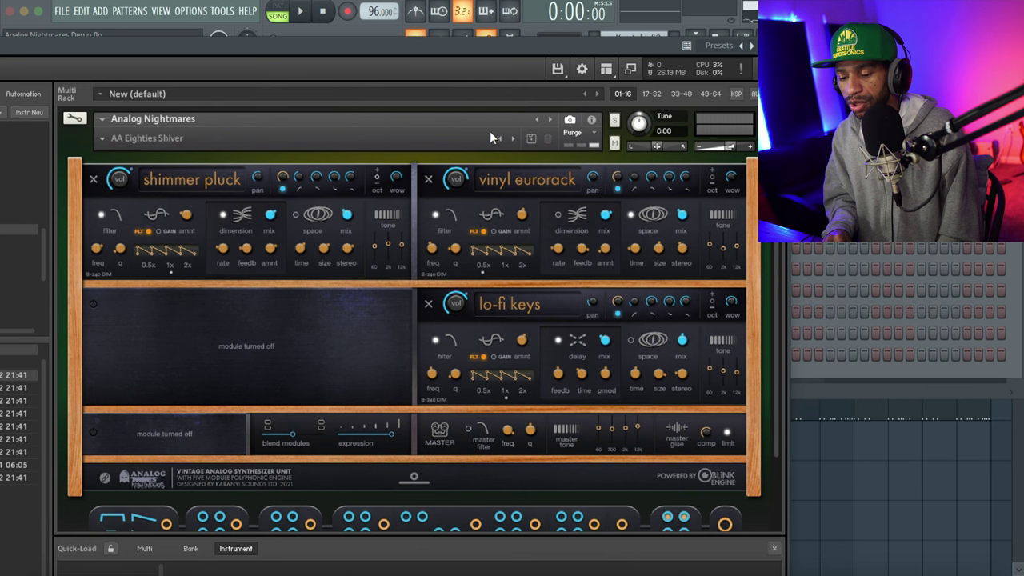
left_click(100, 142)
mouse_move(119, 154)
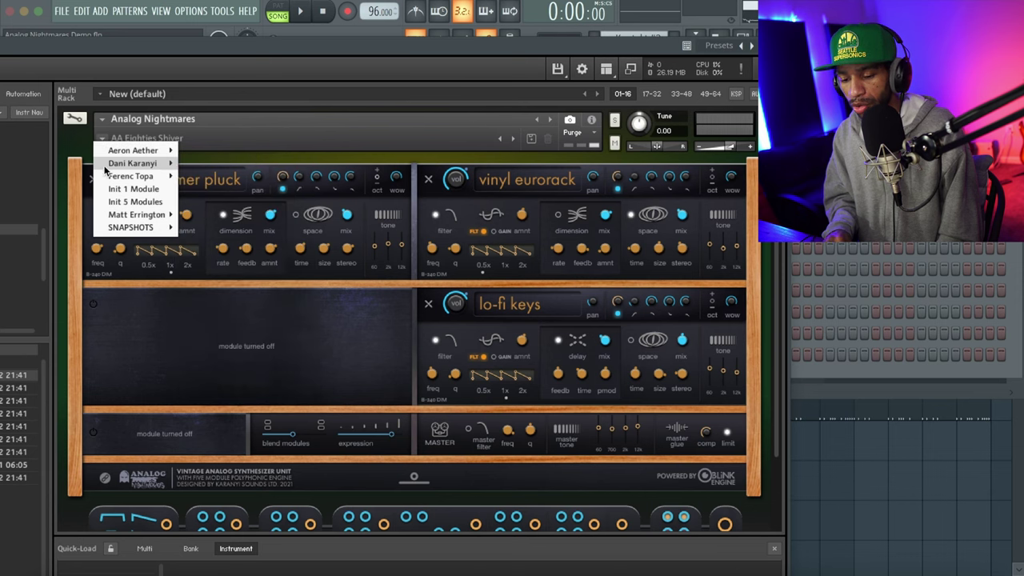
left_click(75, 144)
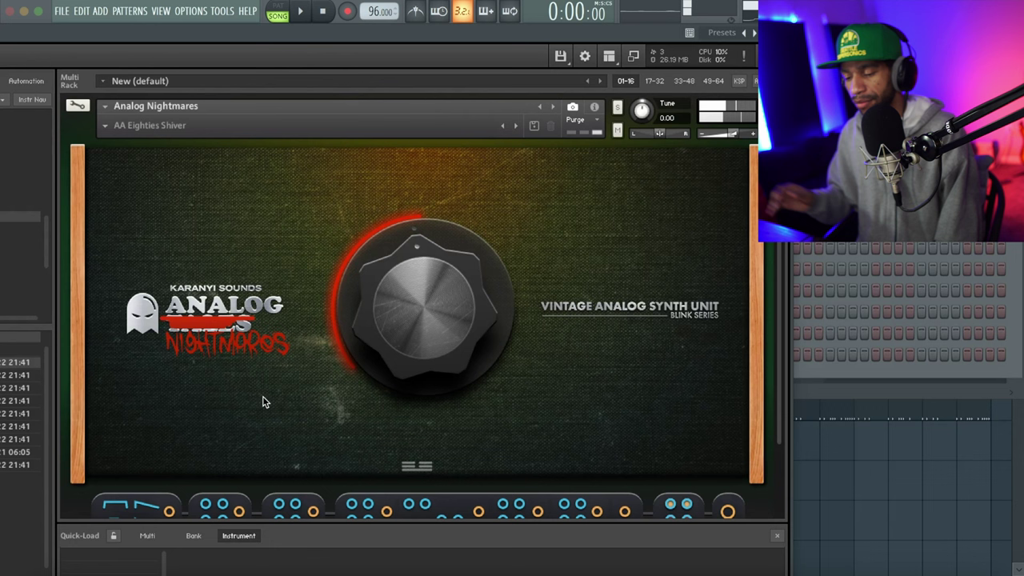
Audition the Analog Nightmares presets AA Fog Swell, AA Ghost Ship, AA Ghost Stab, AA Haunted House and AA He_s Coming in turn
left_click(517, 126)
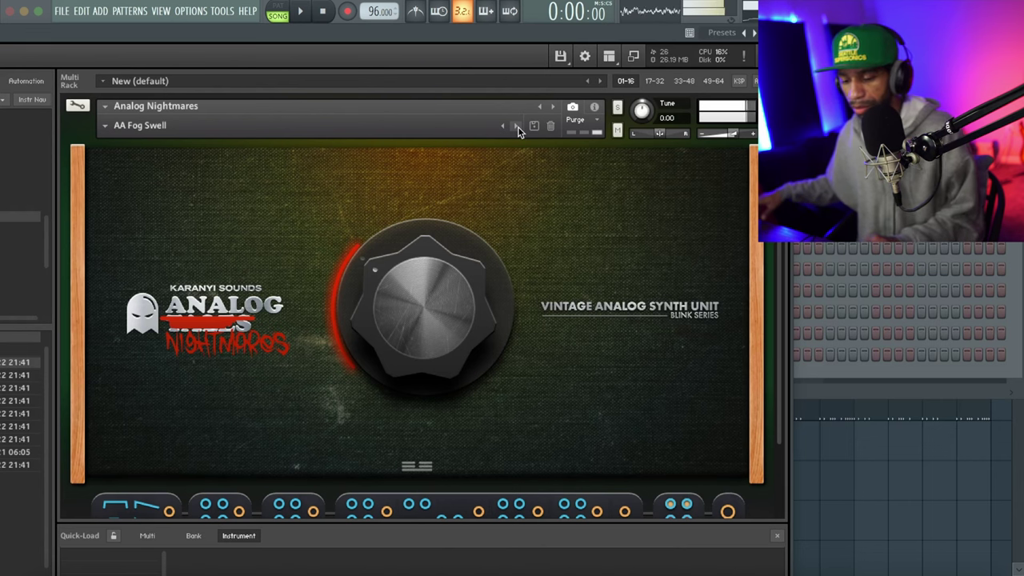
left_click(517, 126)
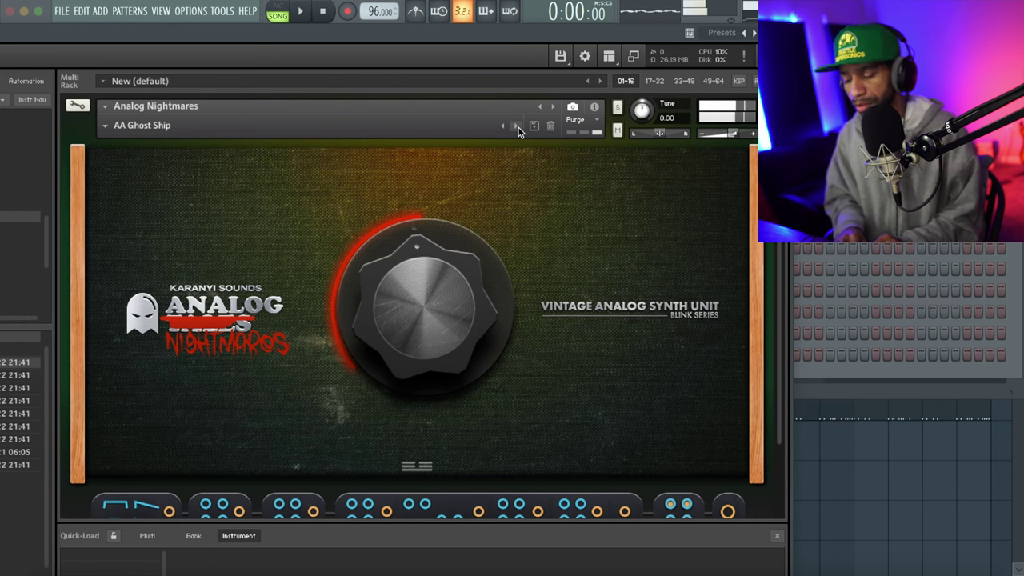
left_click(517, 127)
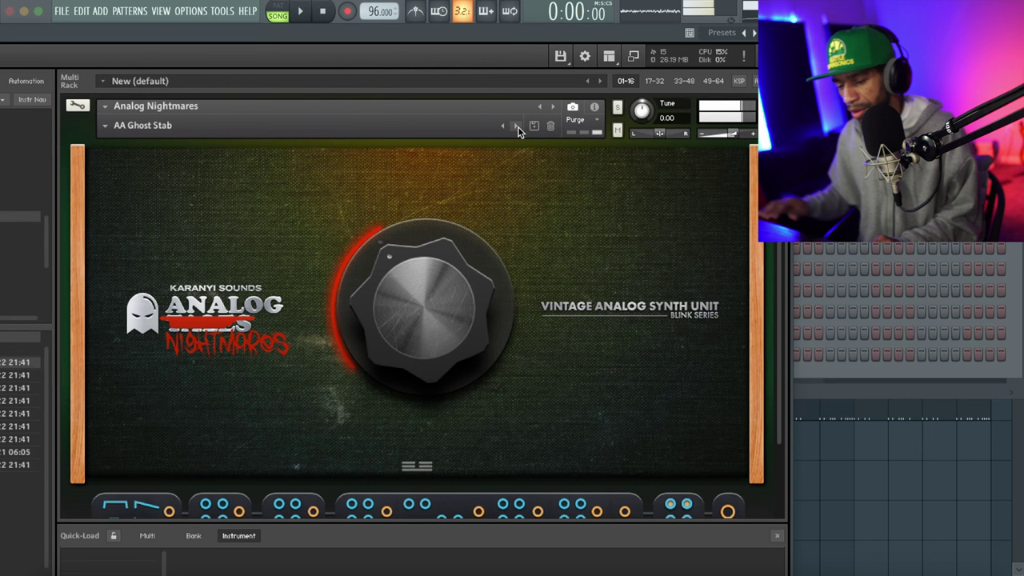
left_click(517, 126)
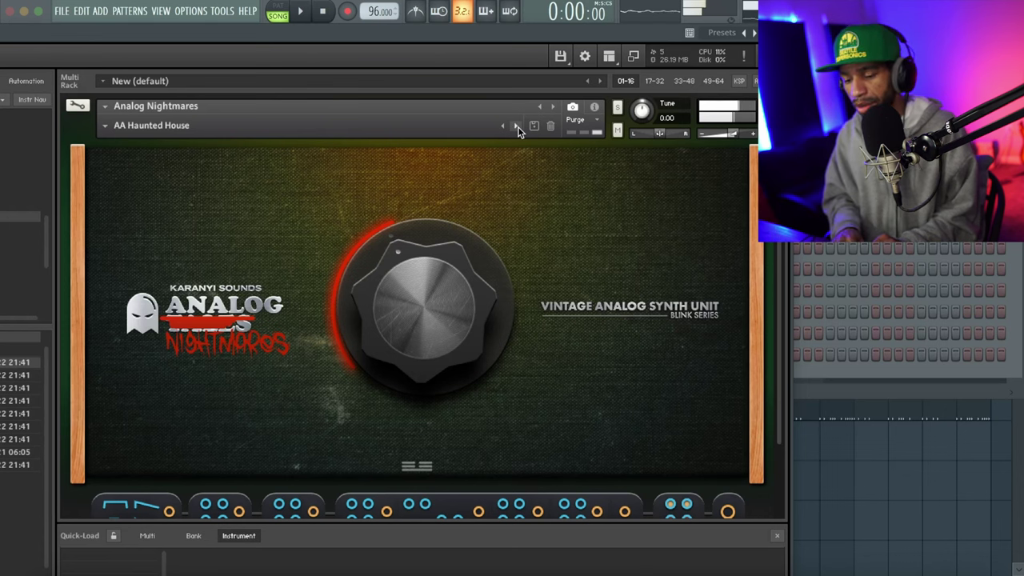
left_click(517, 126)
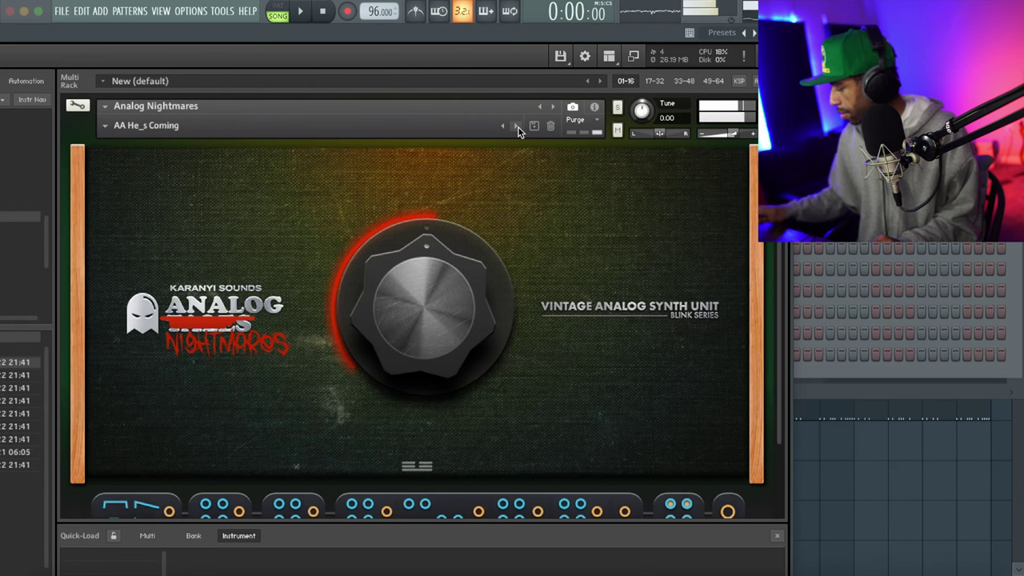
Audition AA Here It Comes, AA Hollow Cavern, AA I Can_t Breathe, AA Knocking On The Door and AA Last Chance To Escape
left_click(516, 127)
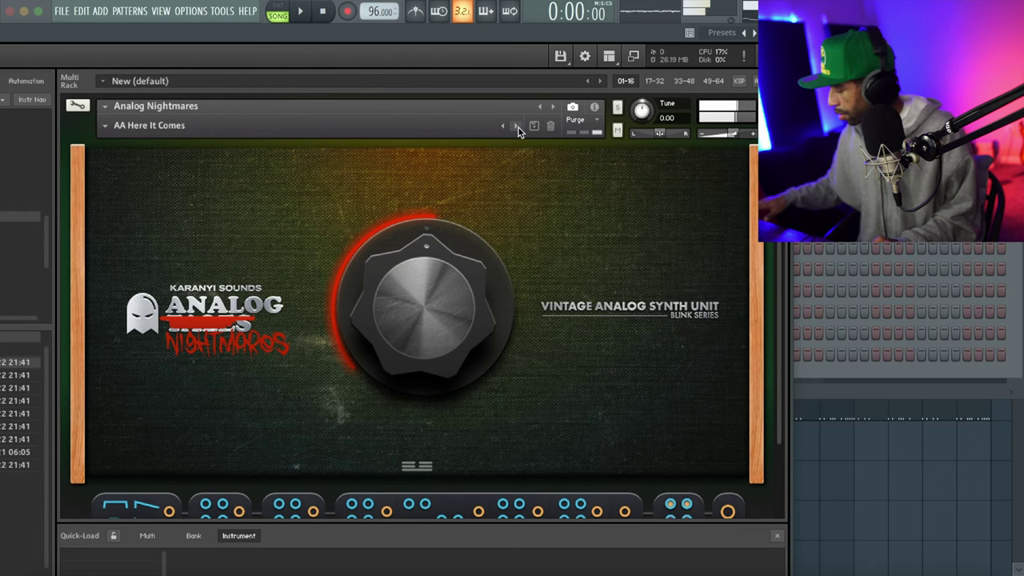
left_click(516, 126)
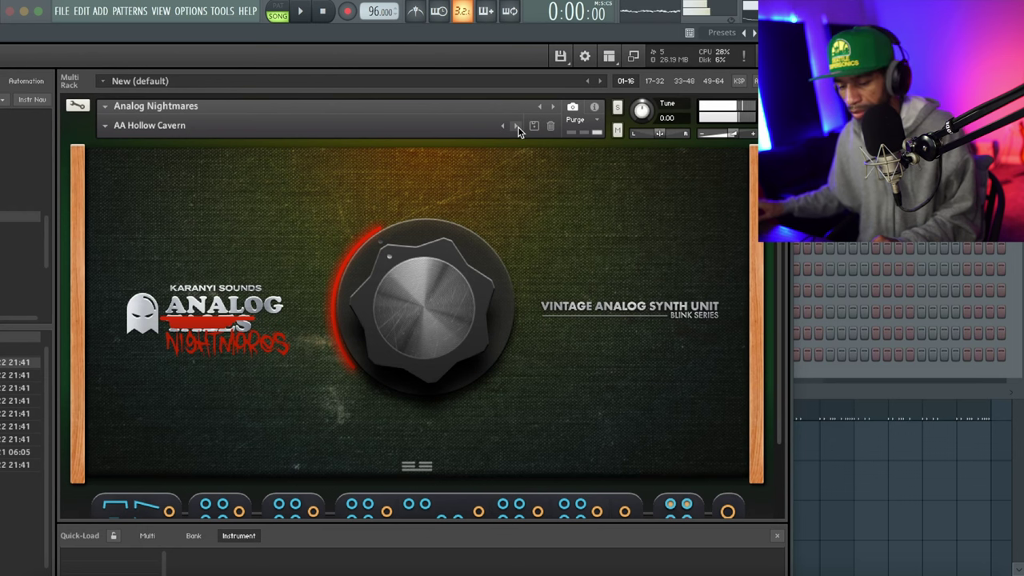
left_click(516, 126)
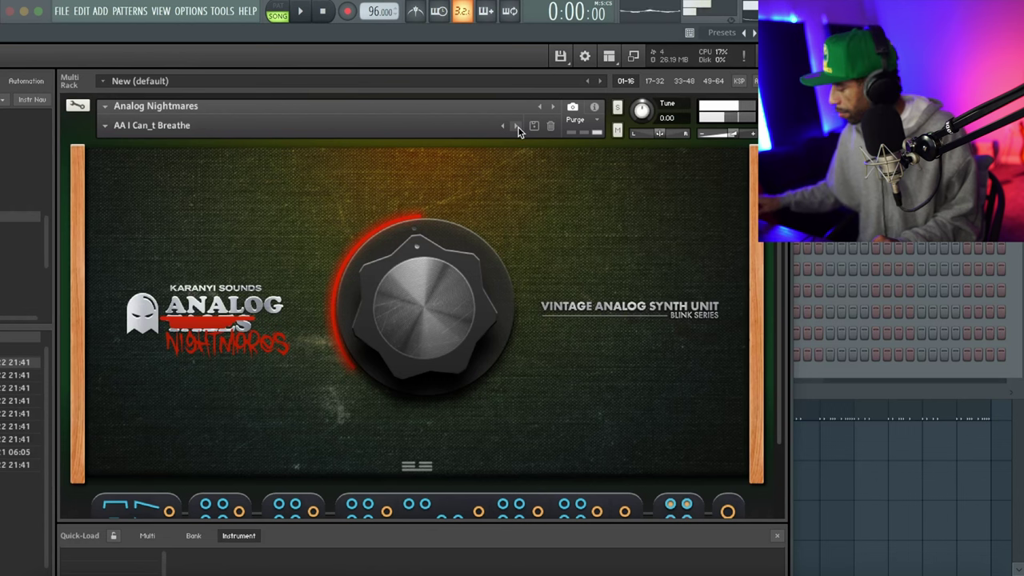
left_click(516, 126)
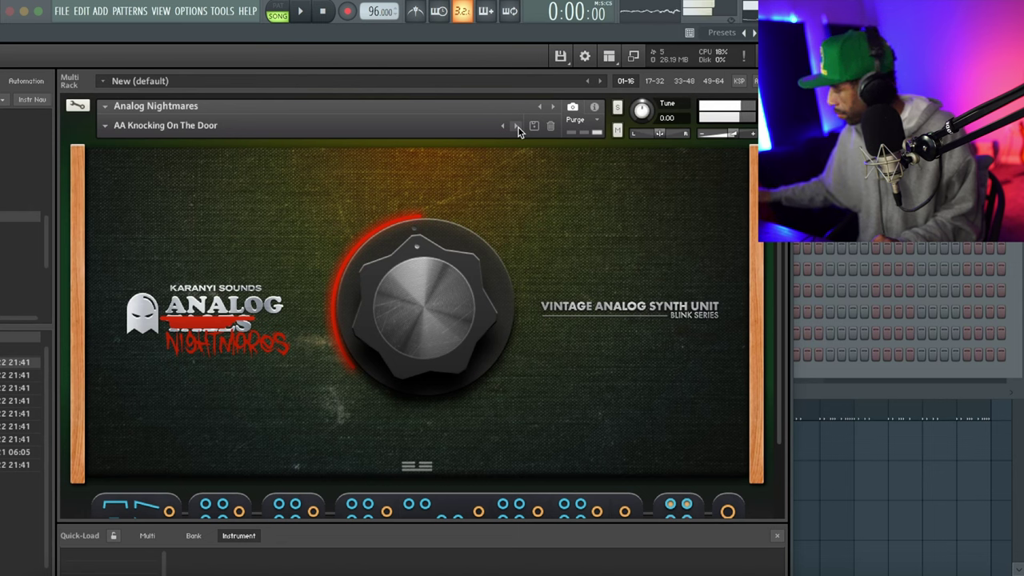
left_click(516, 126)
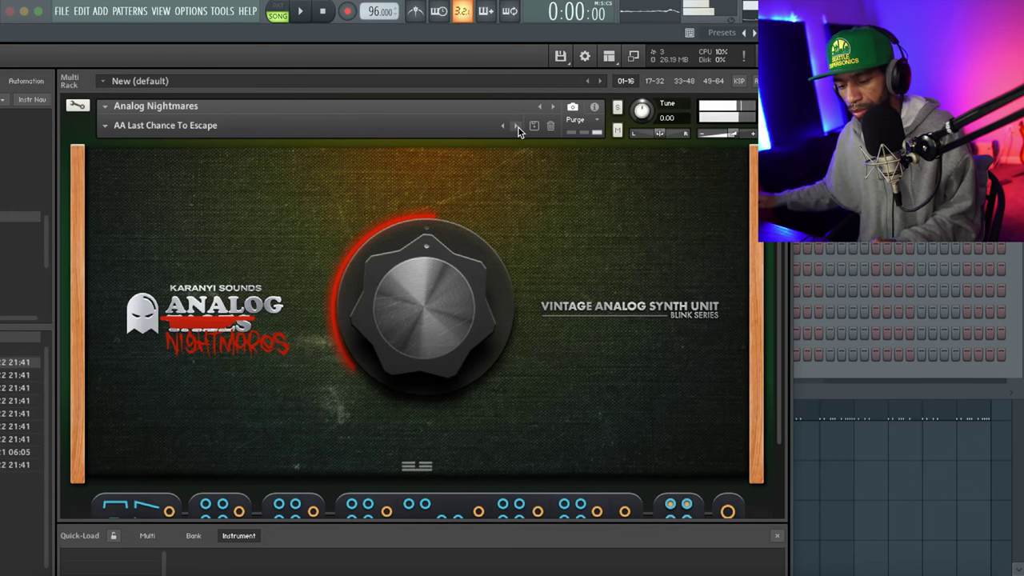
Load DK Bass Module from the DK presets and audition it, DK Bass Move 2, DK Bass Move 3 and DK Carpenter Keys
left_click(107, 128)
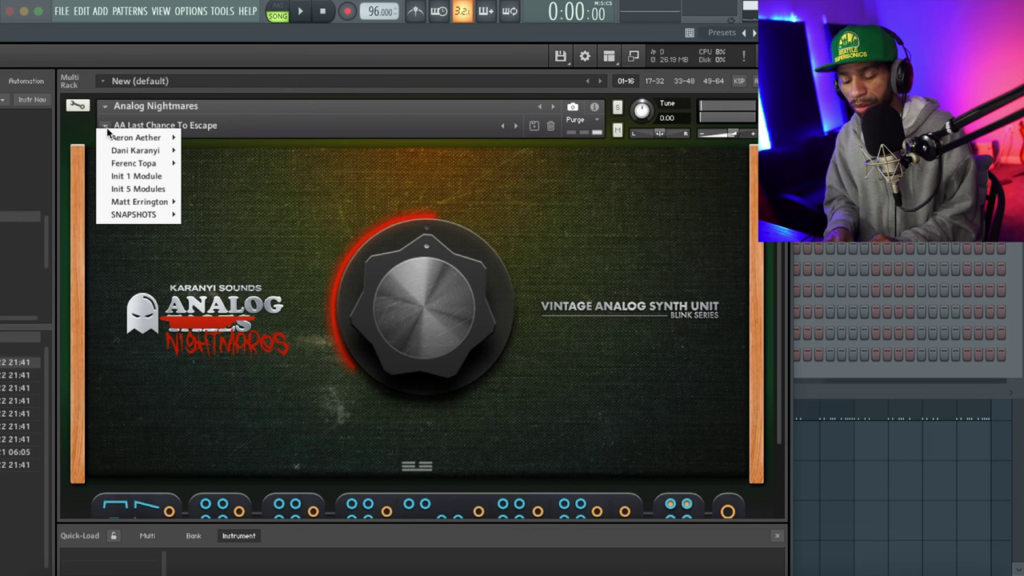
mouse_move(125, 158)
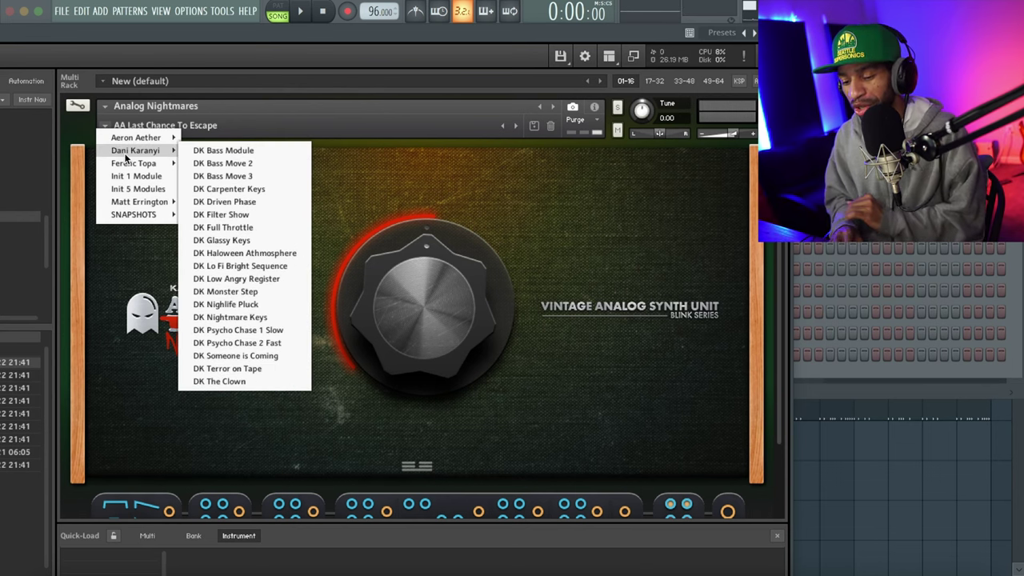
mouse_move(159, 152)
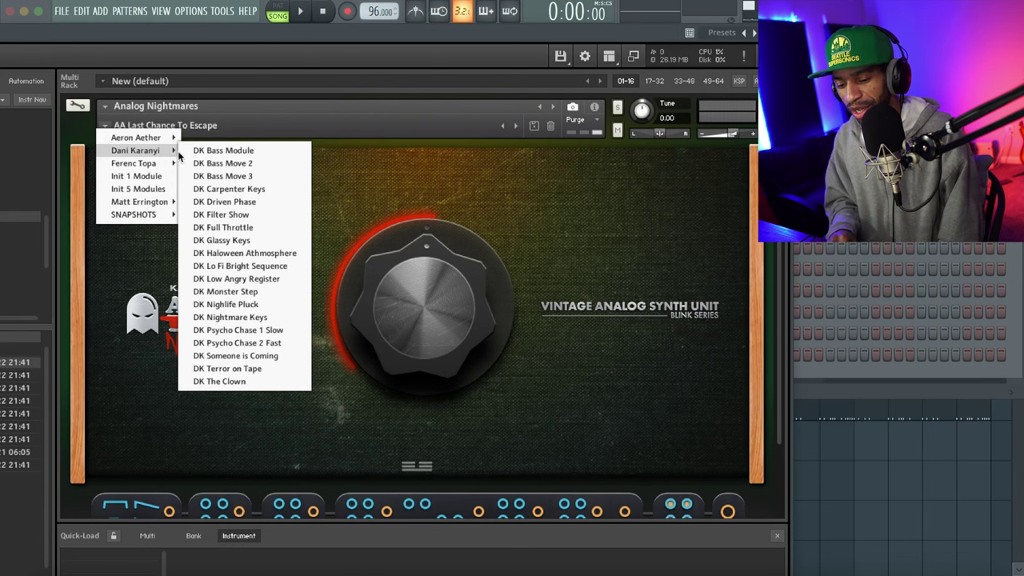
left_click(206, 151)
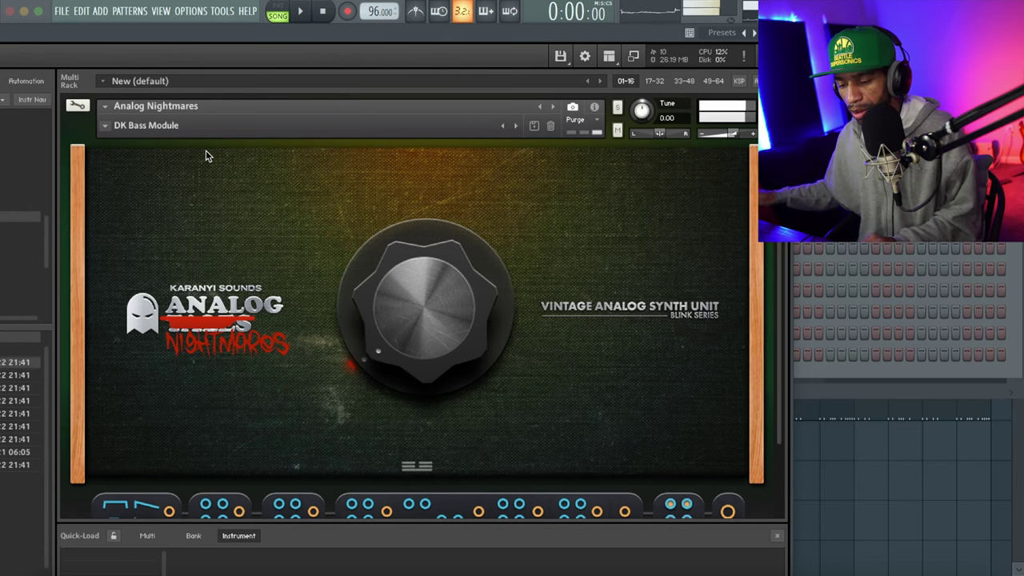
left_click(515, 127)
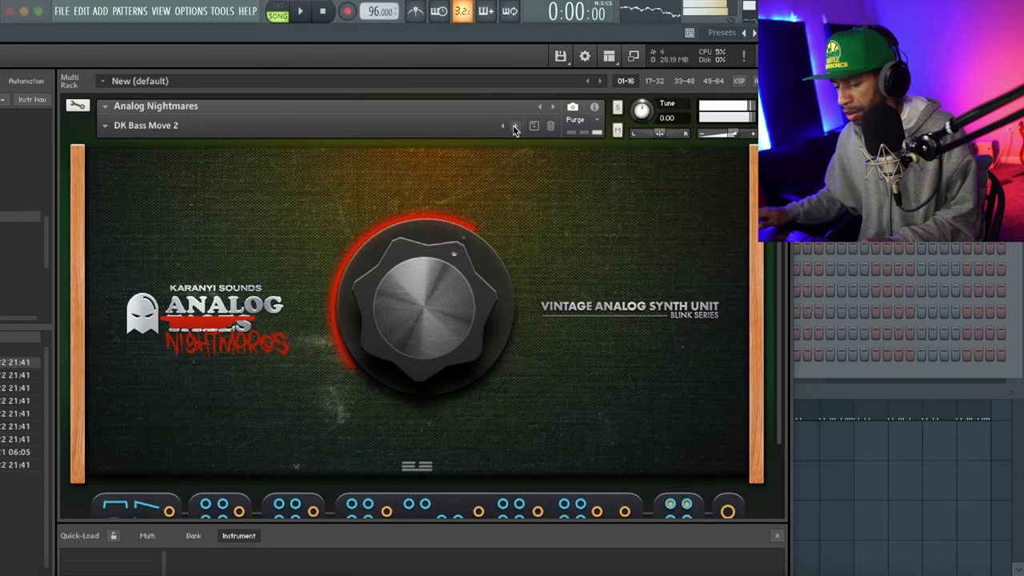
left_click(515, 128)
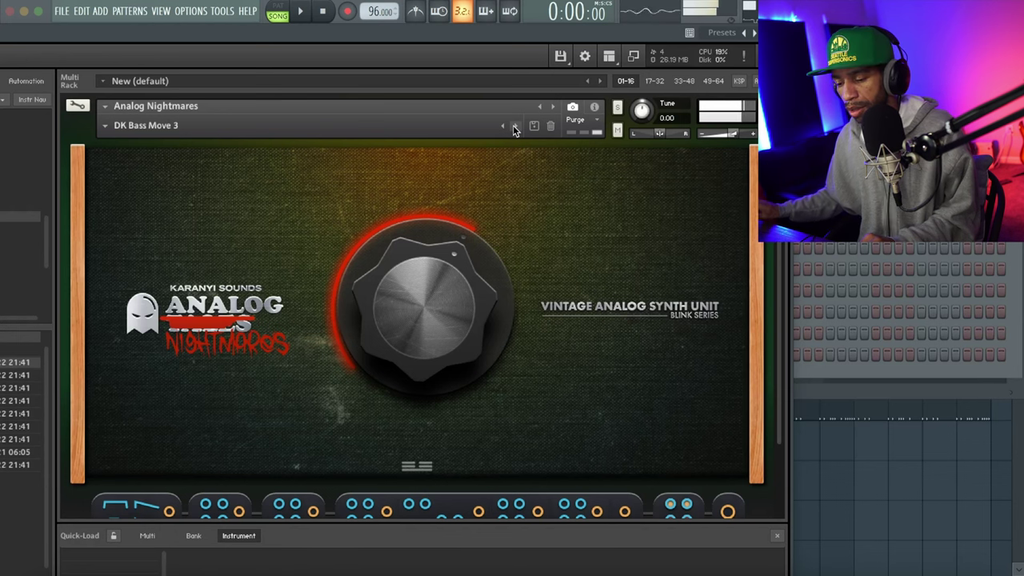
left_click(514, 128)
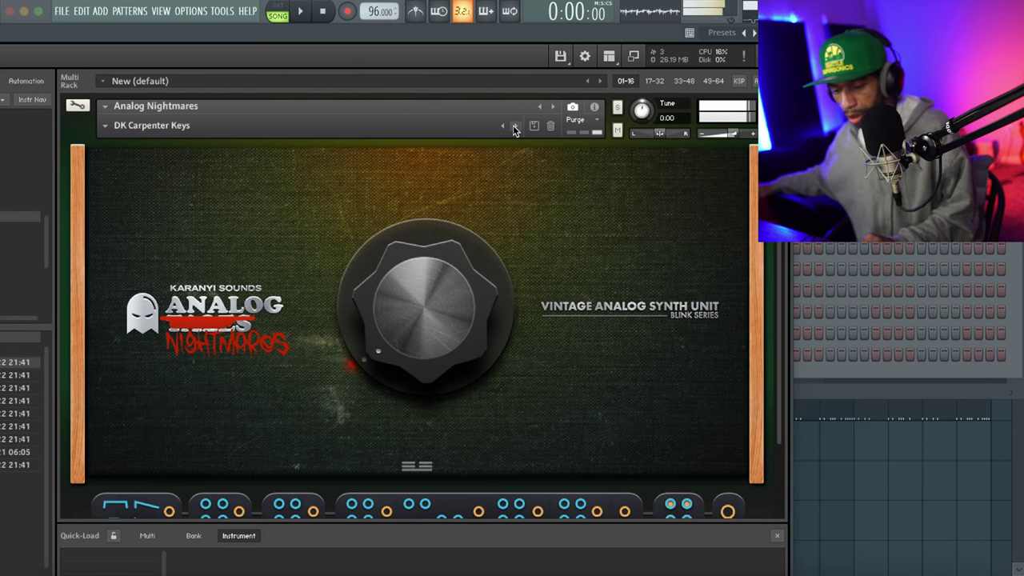
Audition the presets DK Driven Phase, DK Filter Show, DK Full Throttle and DK Glassy Keys in turn
left_click(514, 128)
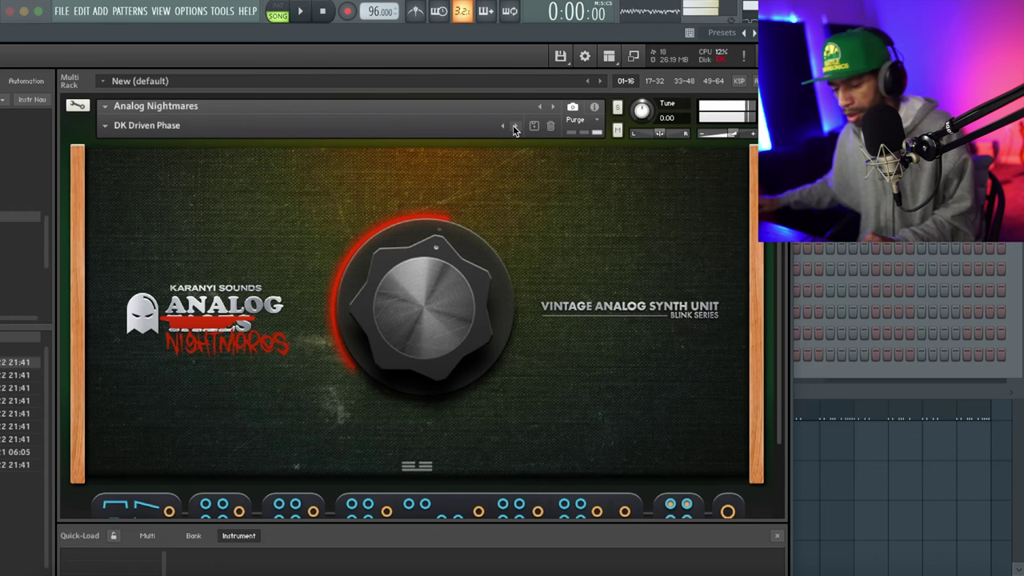
left_click(515, 128)
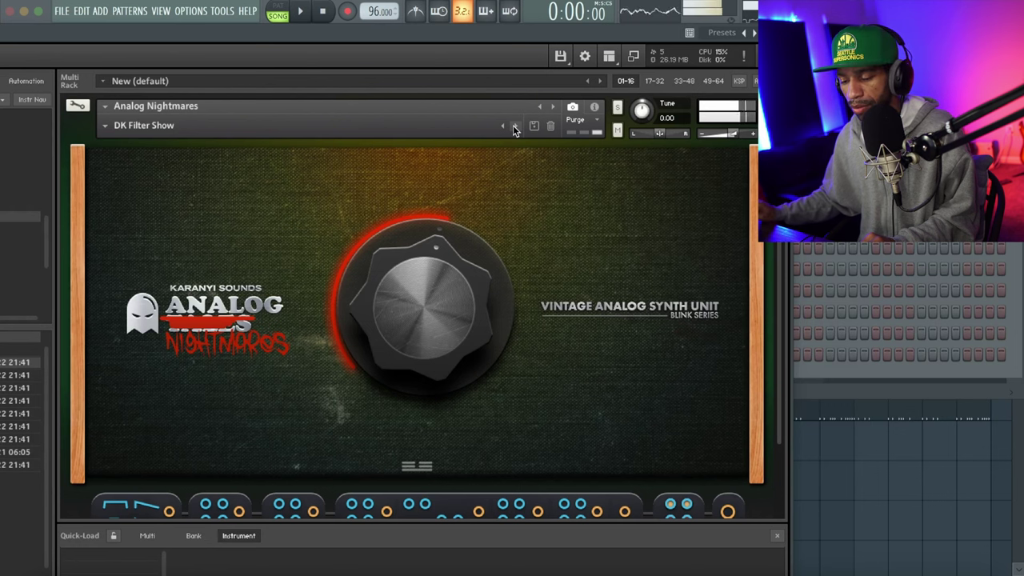
left_click(515, 128)
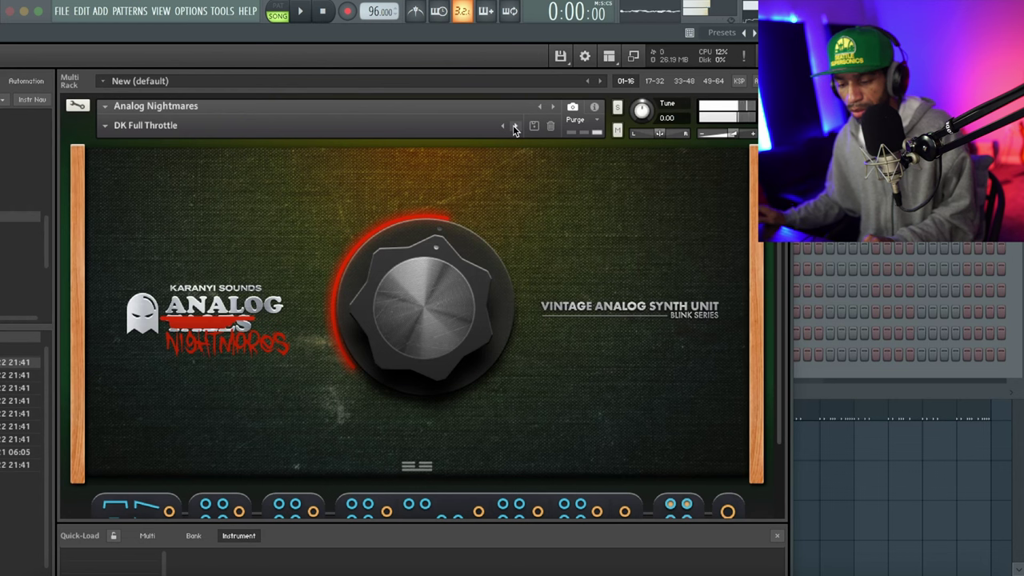
left_click(515, 126)
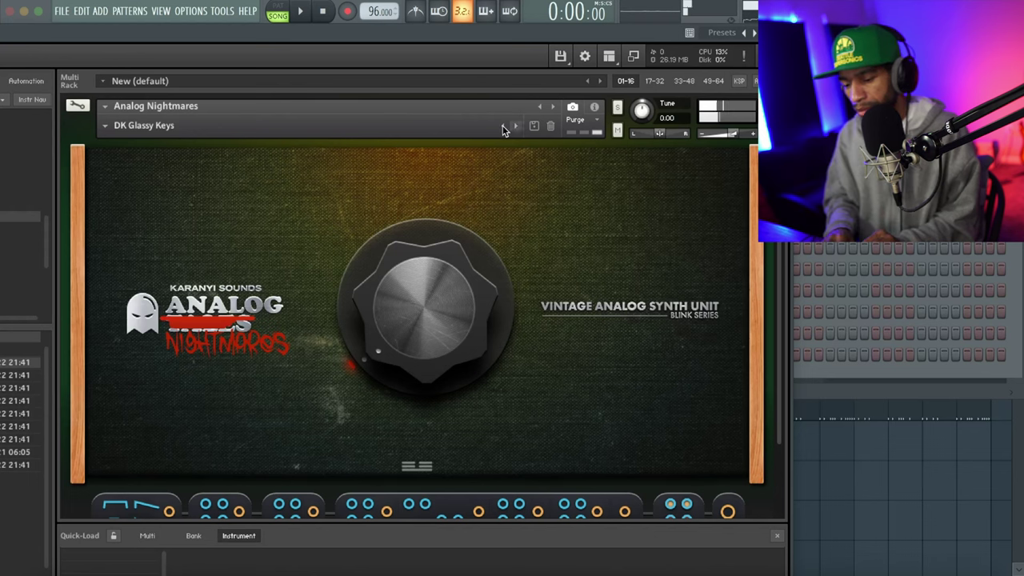
Load FT 80s pulse from the FT presets and audition it, FT Pad Starway, FT a bit funky and FT bass in the alley
left_click(118, 128)
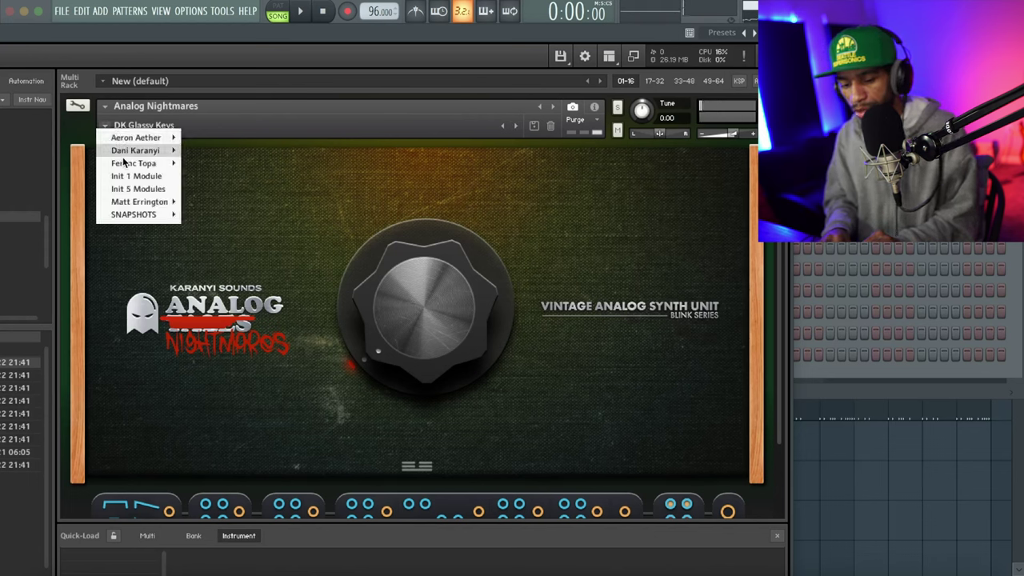
mouse_move(132, 163)
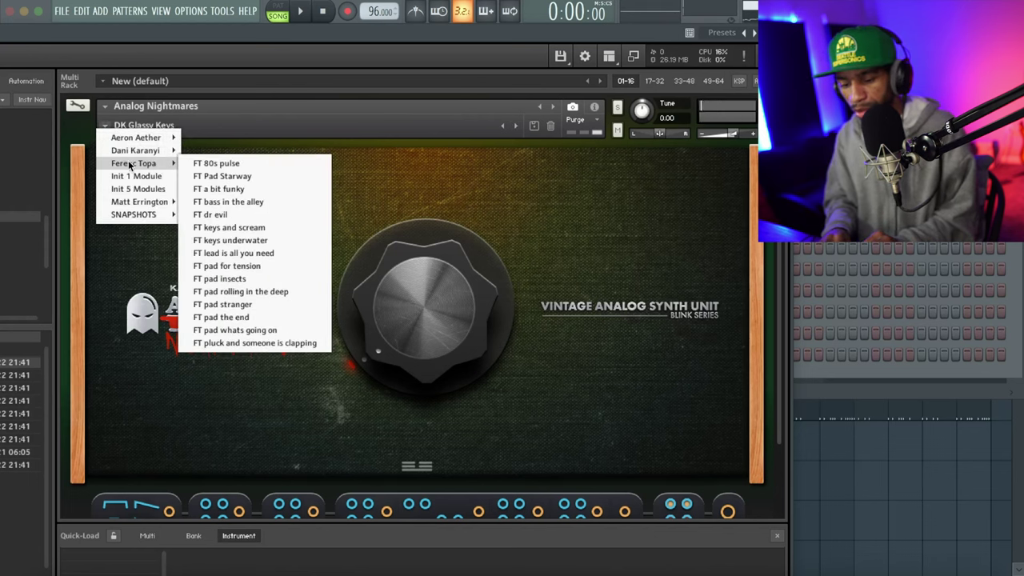
left_click(206, 168)
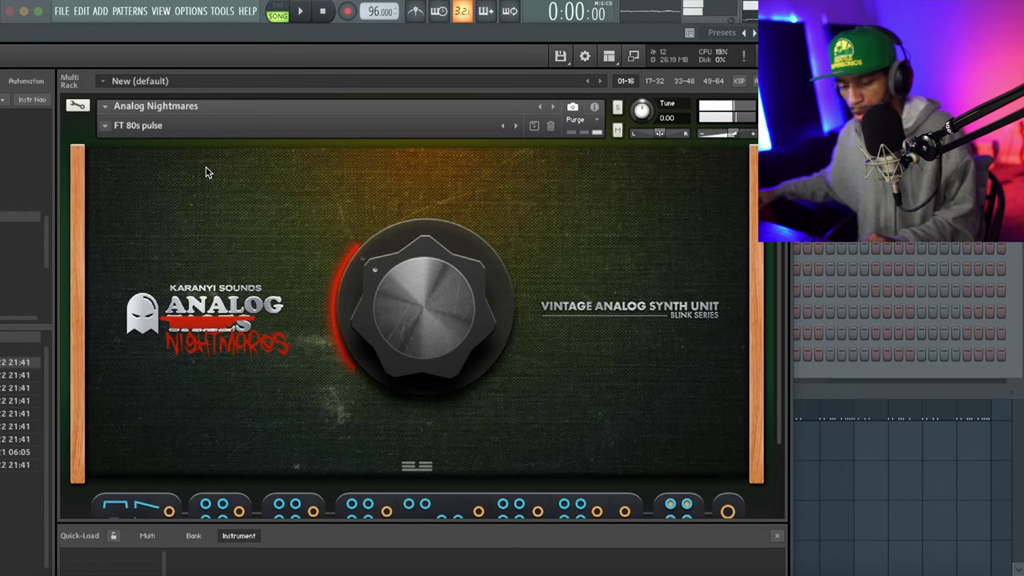
left_click(516, 126)
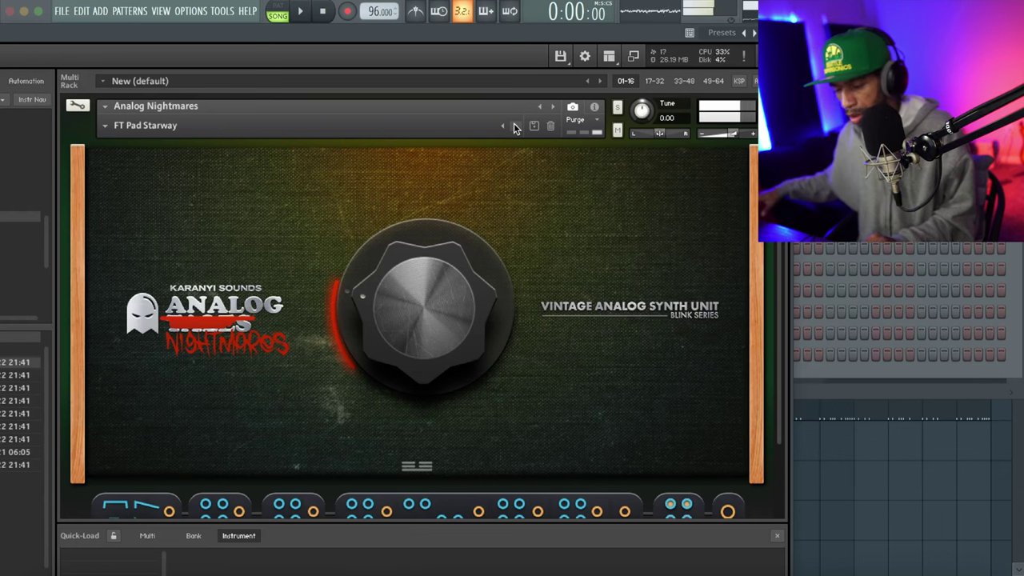
left_click(516, 126)
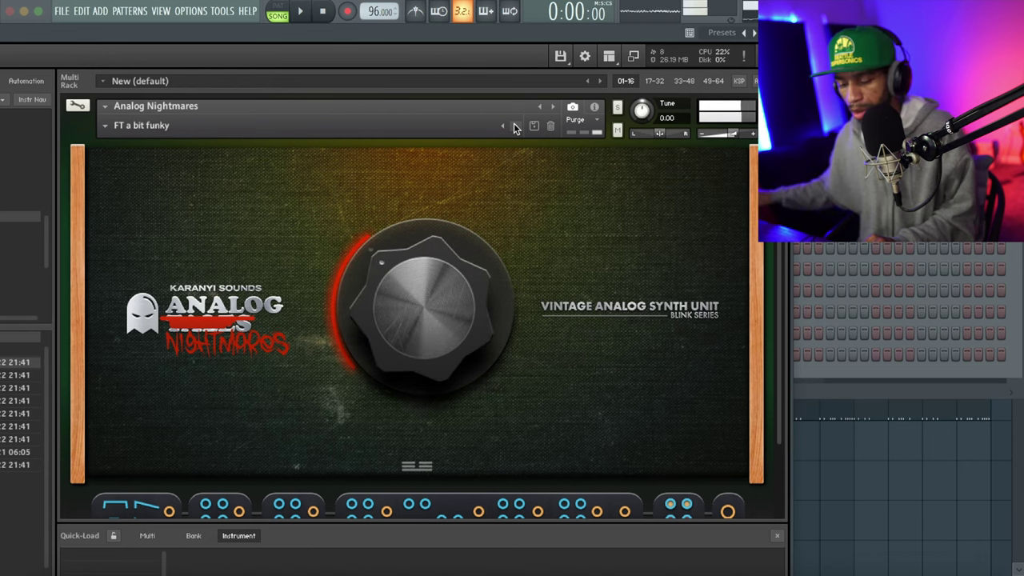
left_click(516, 127)
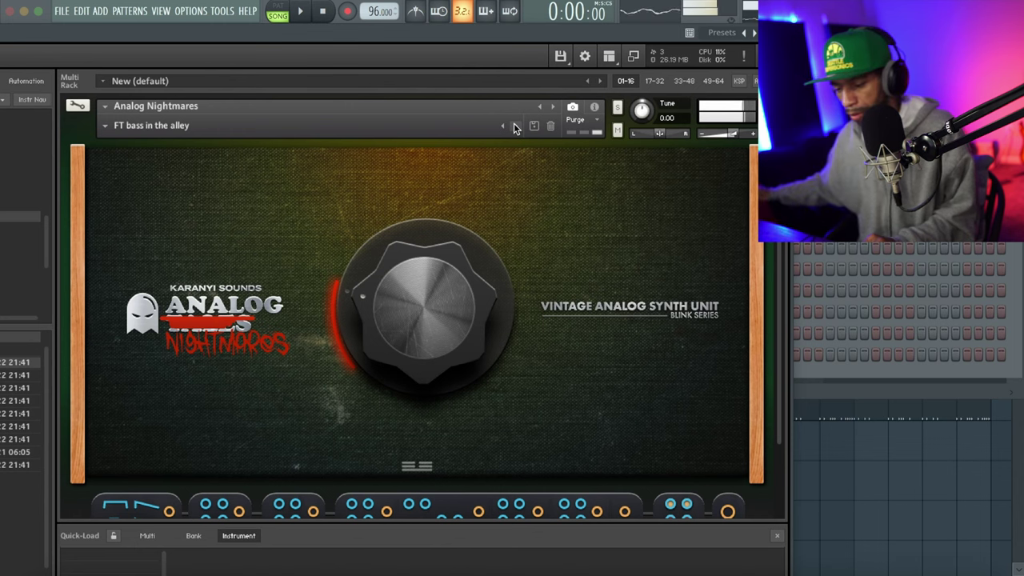
Audition FT dr evil, FT keys and scream, FT keys underwater, FT lead is all you need and FT pad for tension
left_click(515, 126)
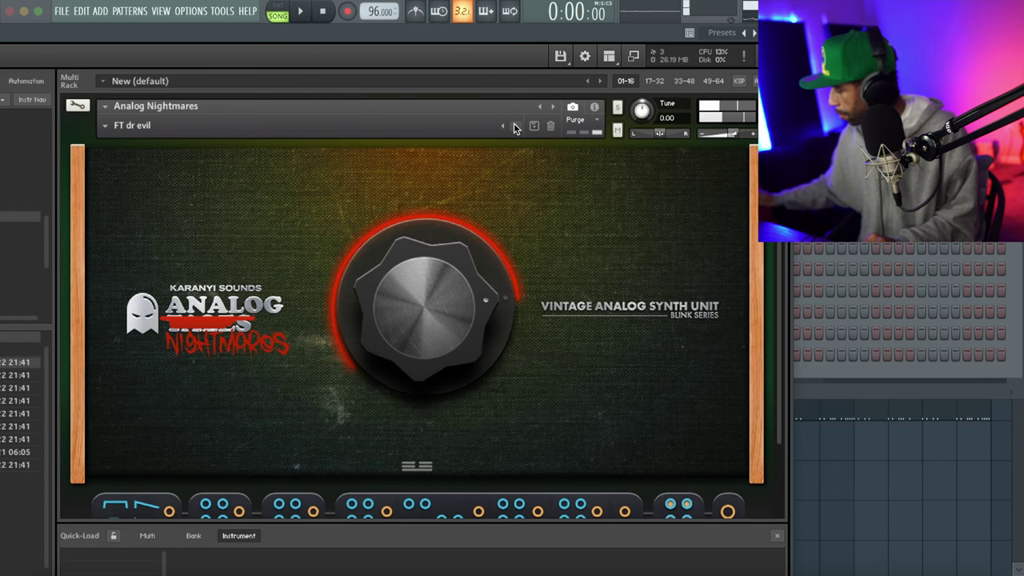
left_click(515, 126)
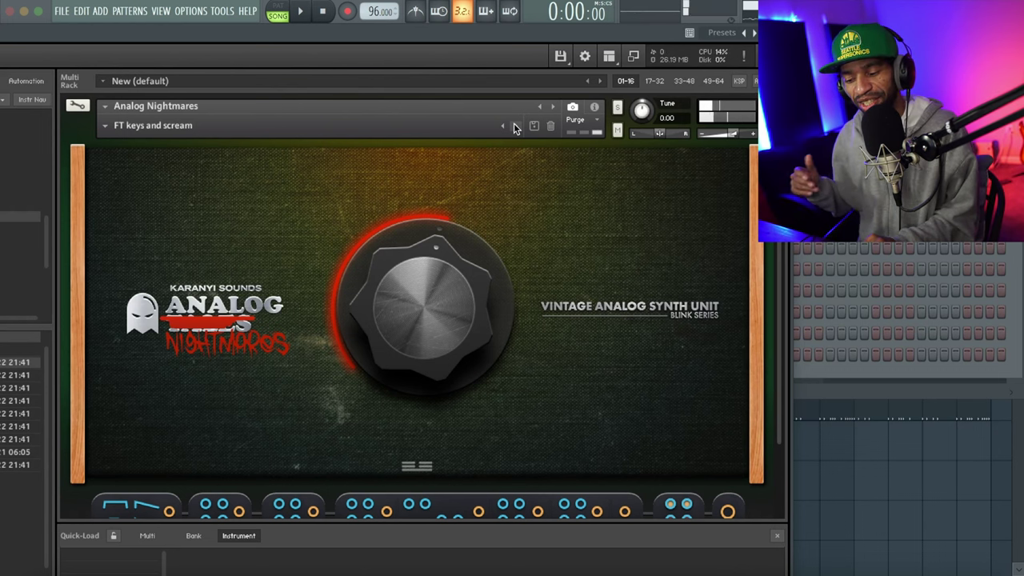
left_click(516, 126)
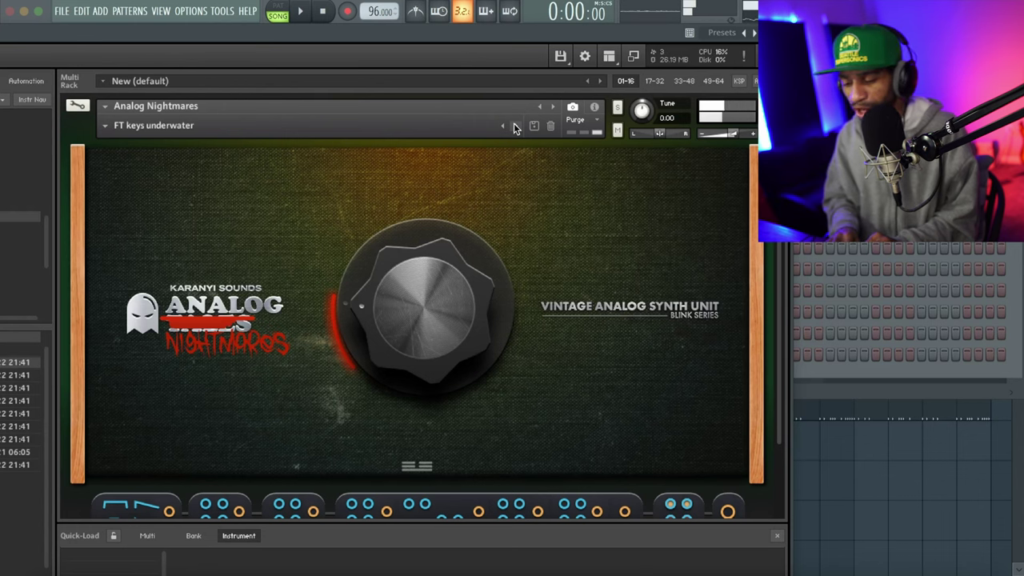
left_click(515, 126)
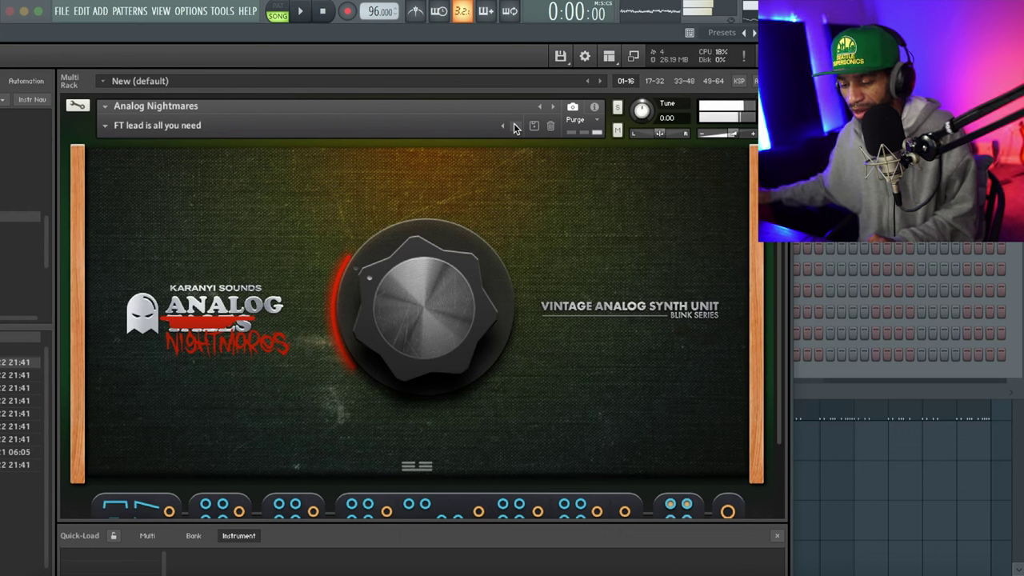
left_click(514, 126)
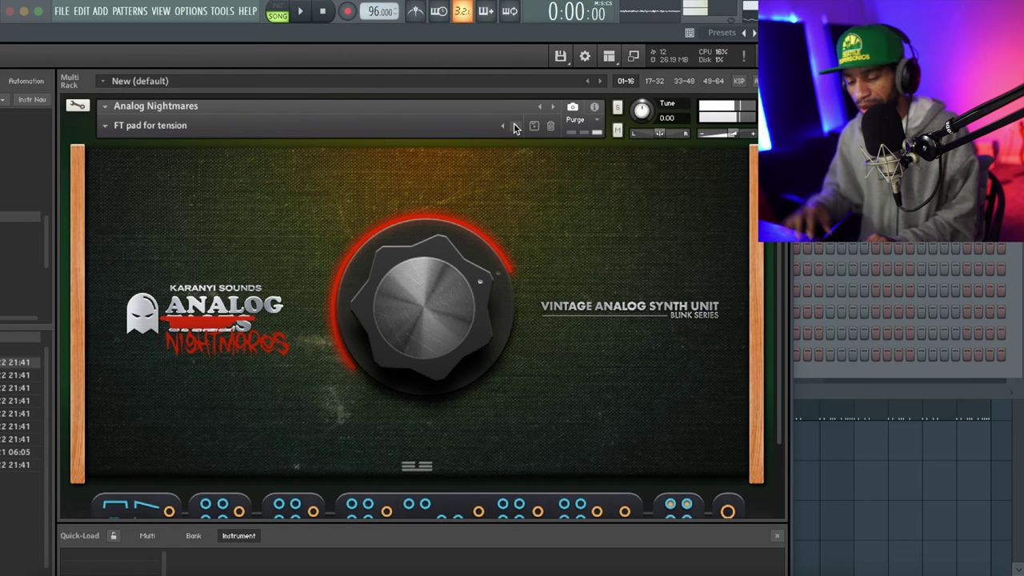
Load ME Big Boi from the ME presets and audition it, ME Cartoon Violence and ME Cathode Ray Static
left_click(104, 132)
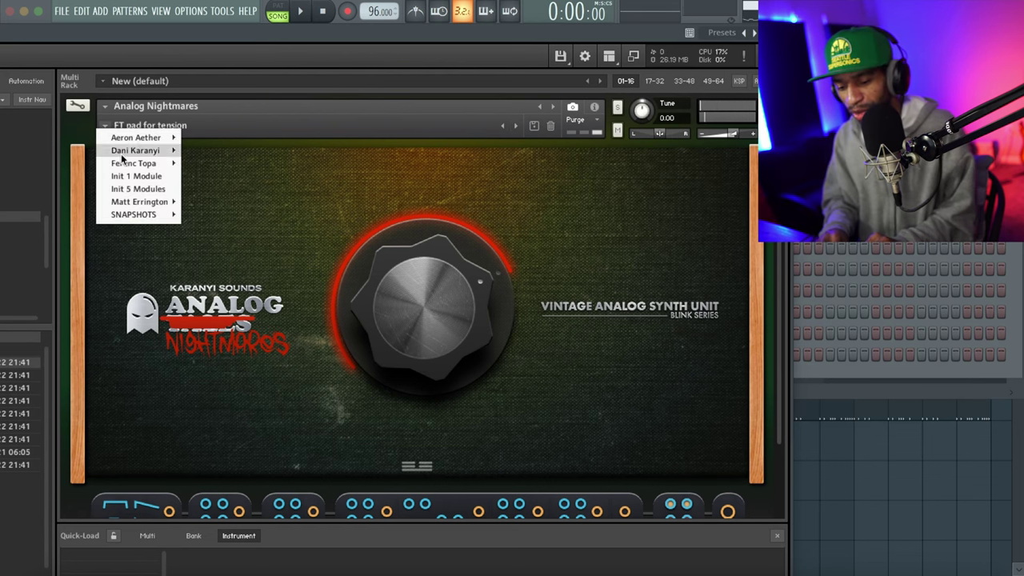
mouse_move(140, 164)
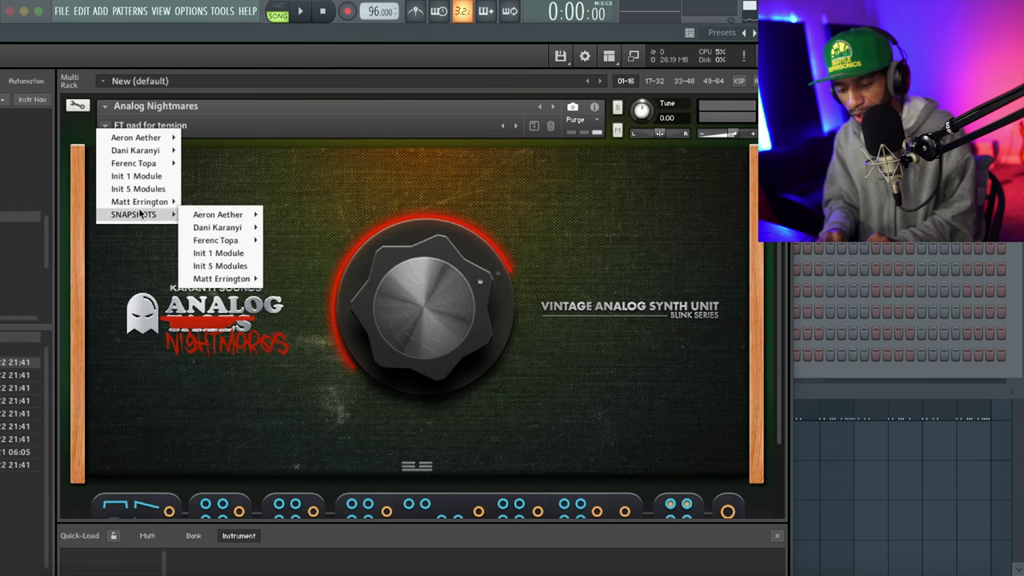
mouse_move(144, 205)
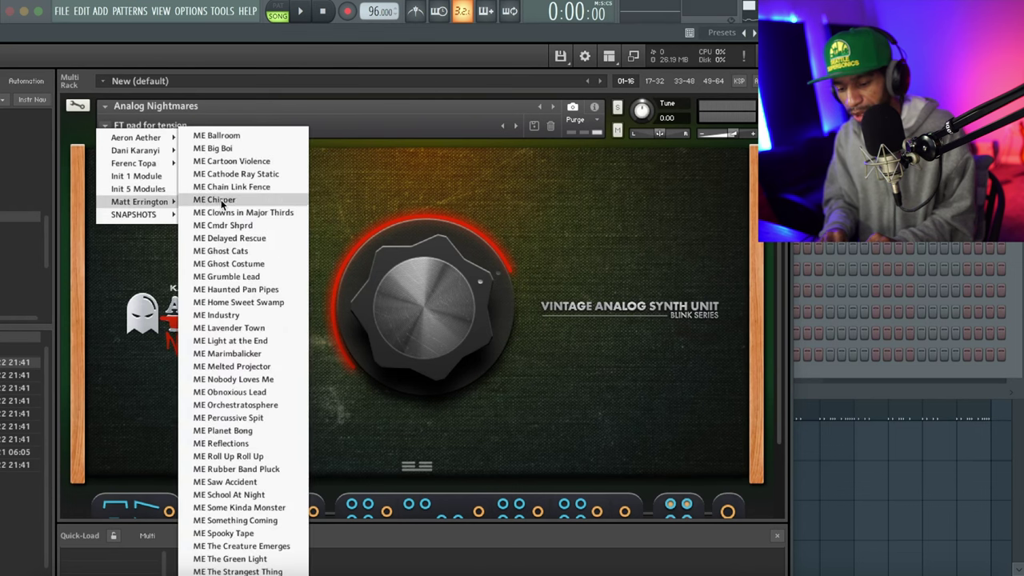
left_click(233, 148)
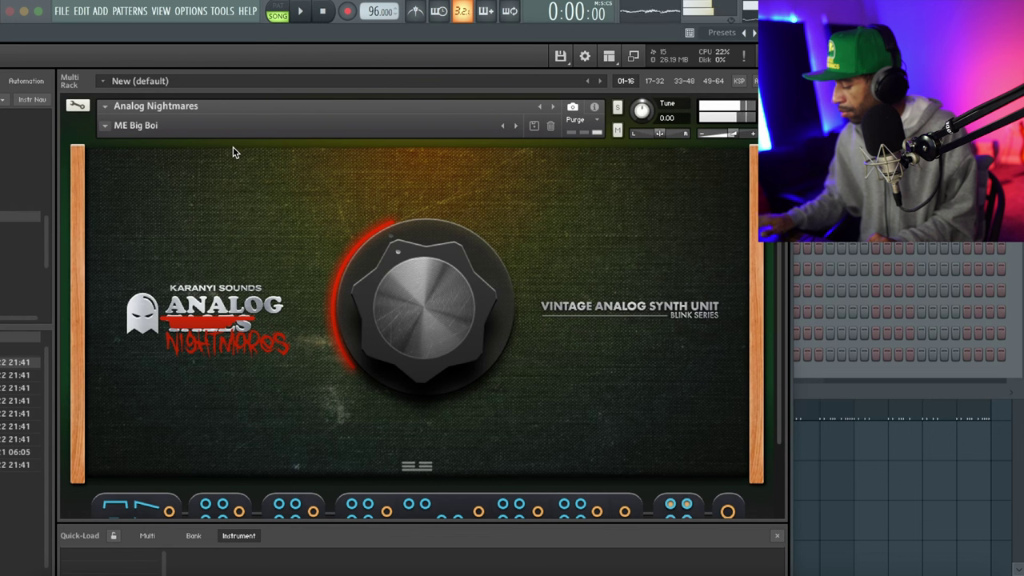
left_click(515, 126)
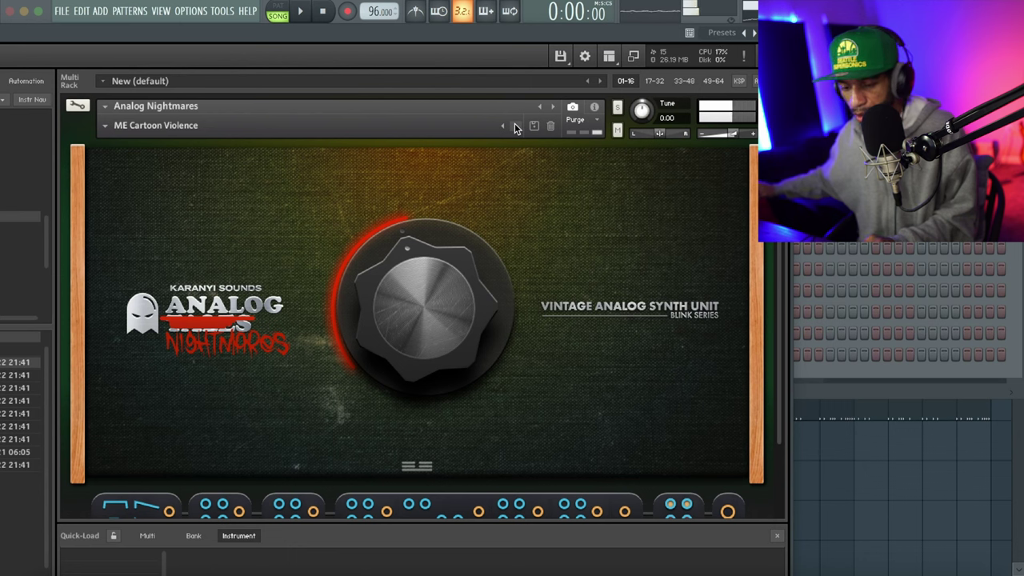
left_click(517, 127)
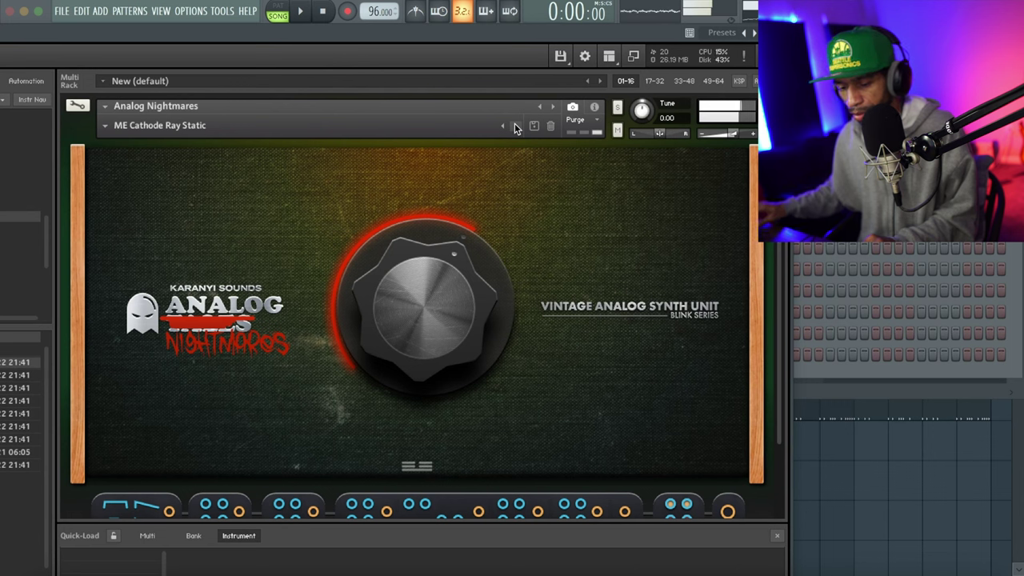
Audition the presets ME Chain Link Fence, ME Chirper, ME Clowns in Major Thirds and ME Cmdr Shprd in turn
left_click(516, 127)
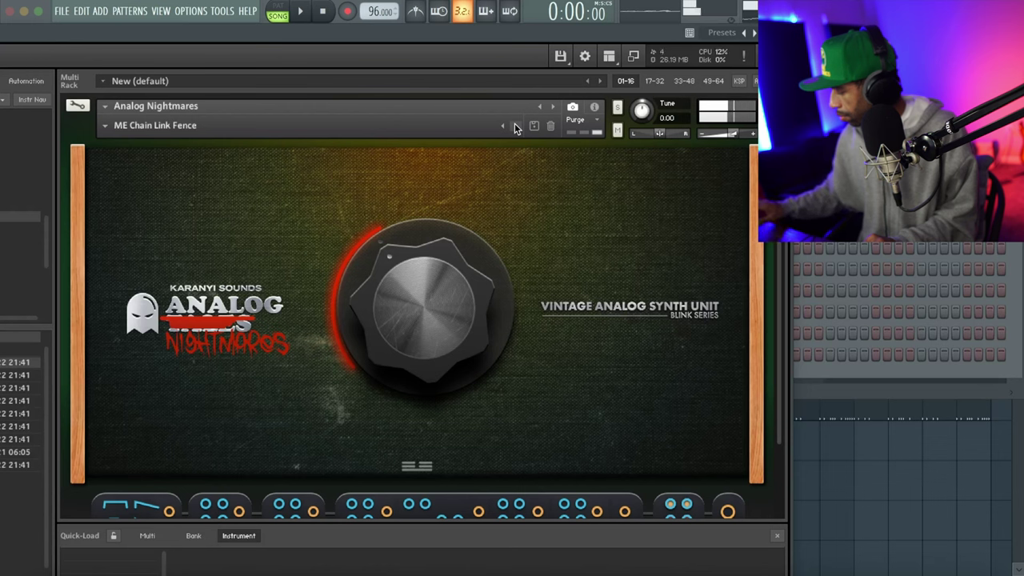
left_click(516, 126)
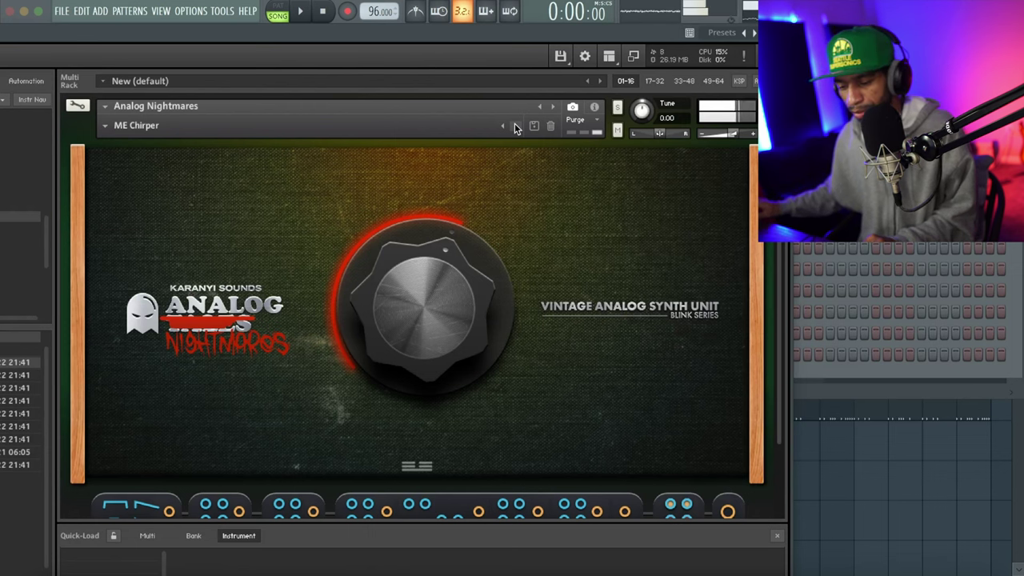
left_click(516, 129)
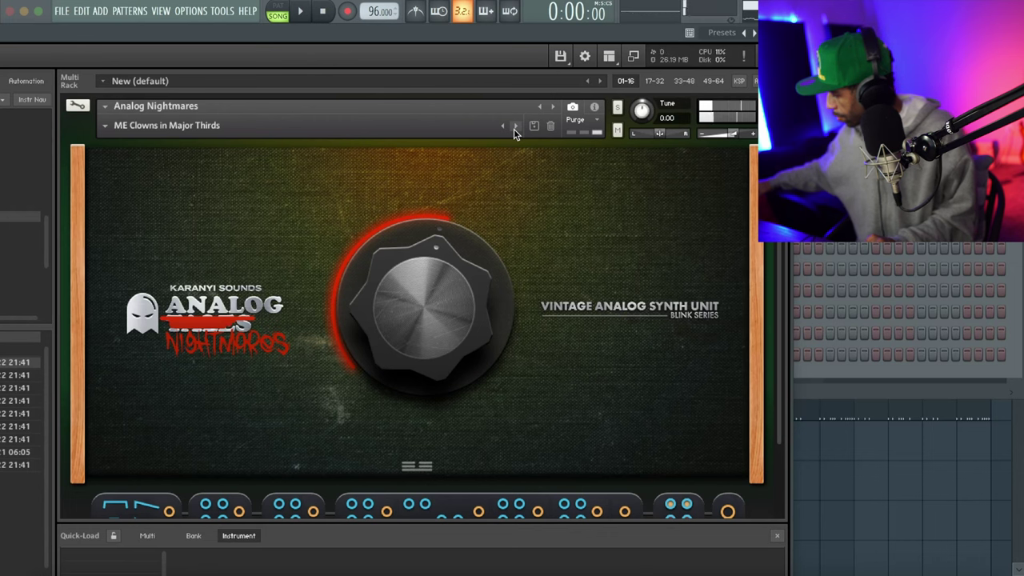
left_click(515, 129)
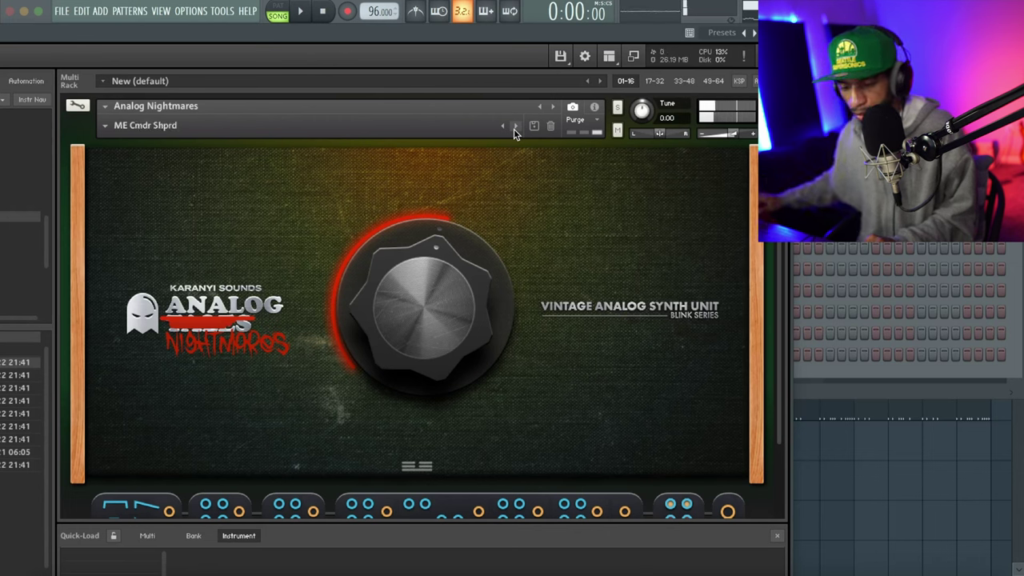